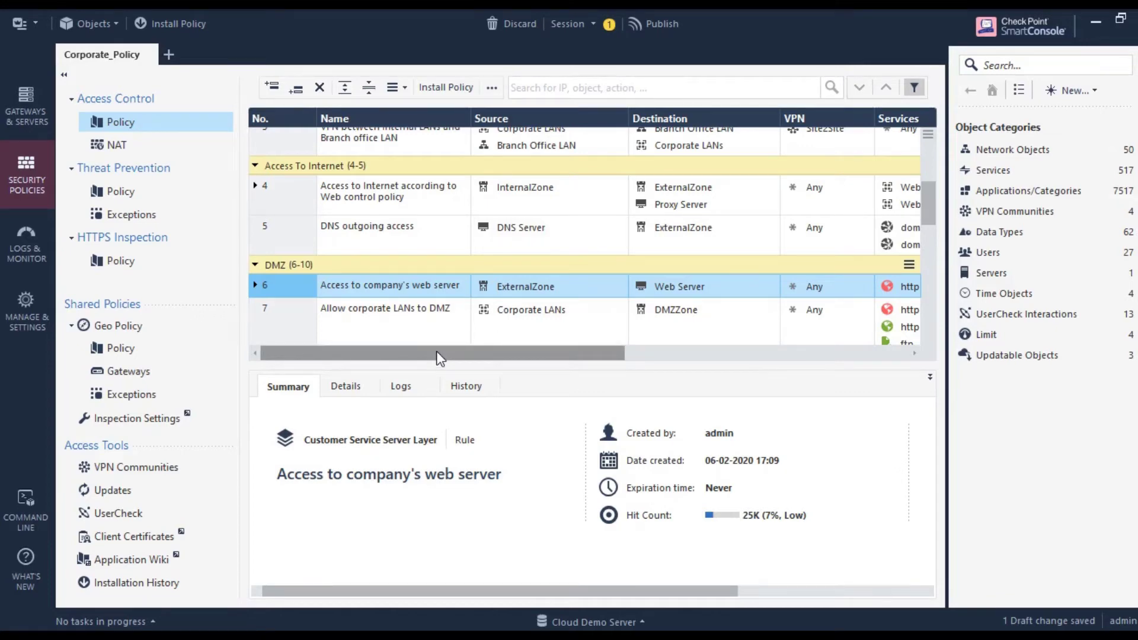
# Step: Show the summary of rule 4, Access to Internet according to Web control policy
pyautogui.moveTo(437, 353); pyautogui.dragTo(310, 344)
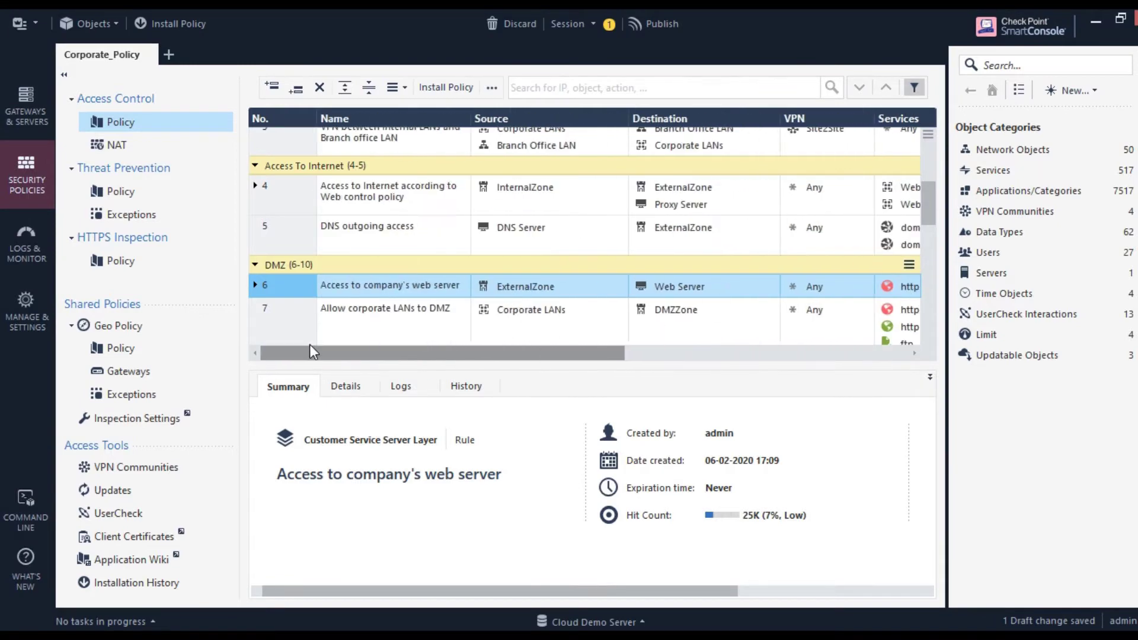
pyautogui.click(366, 196)
pyautogui.moveTo(471, 353)
pyautogui.mouseDown()
pyautogui.moveTo(677, 347)
pyautogui.moveTo(452, 353)
pyautogui.mouseUp()
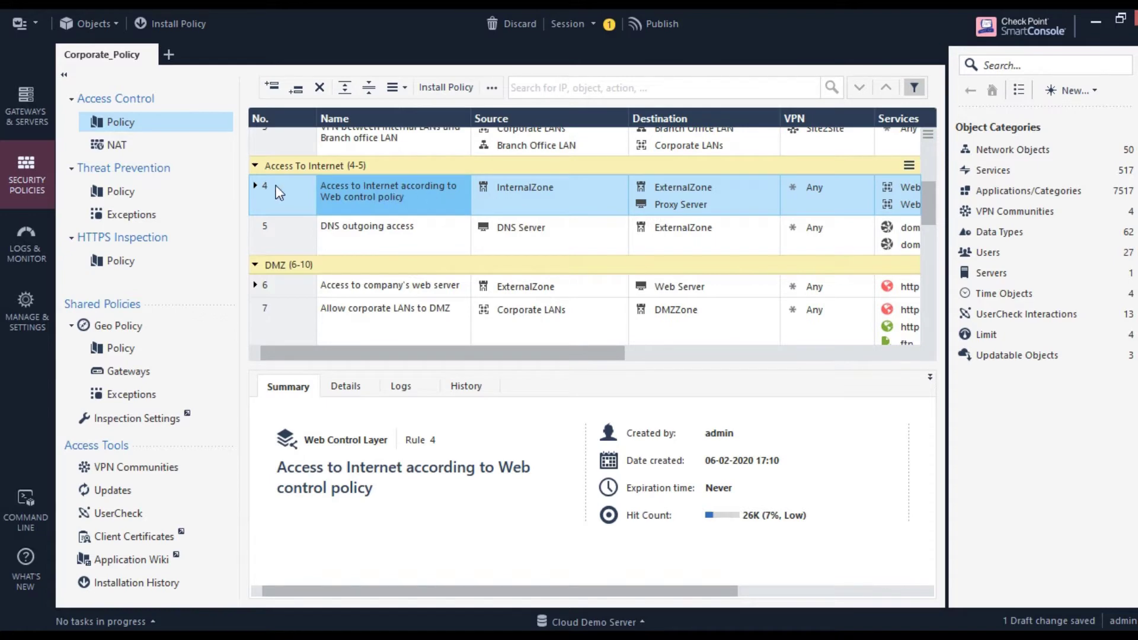
# Step: Expand rule 4 to reveal its Web Control Layer sub-rules 4.1–4.4
pyautogui.click(255, 185)
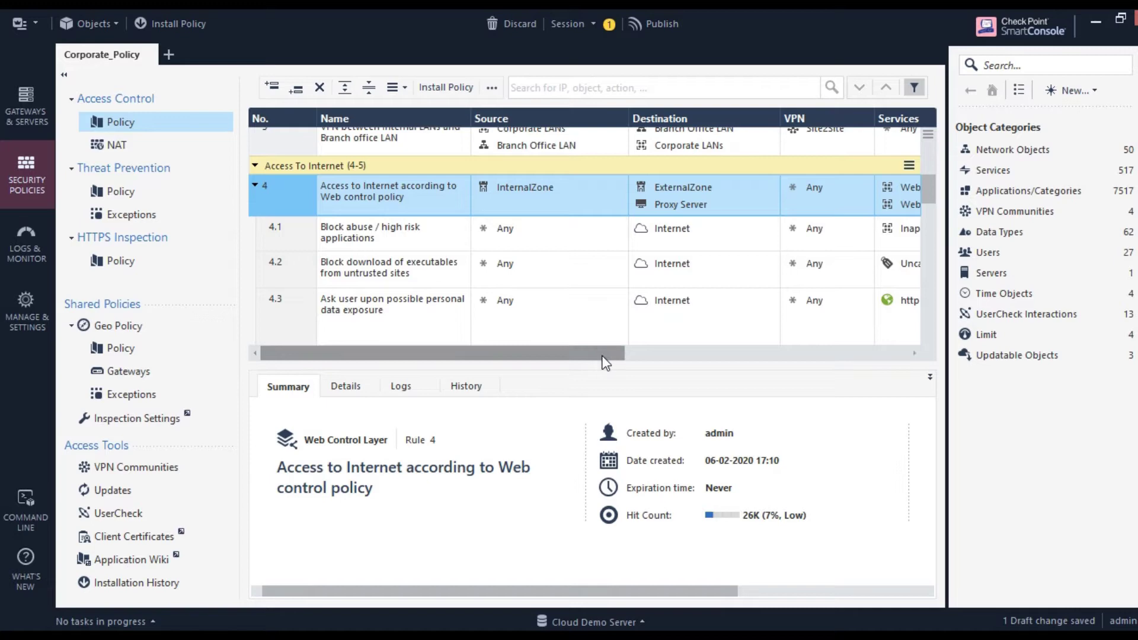
pyautogui.moveTo(605, 358); pyautogui.dragTo(912, 356)
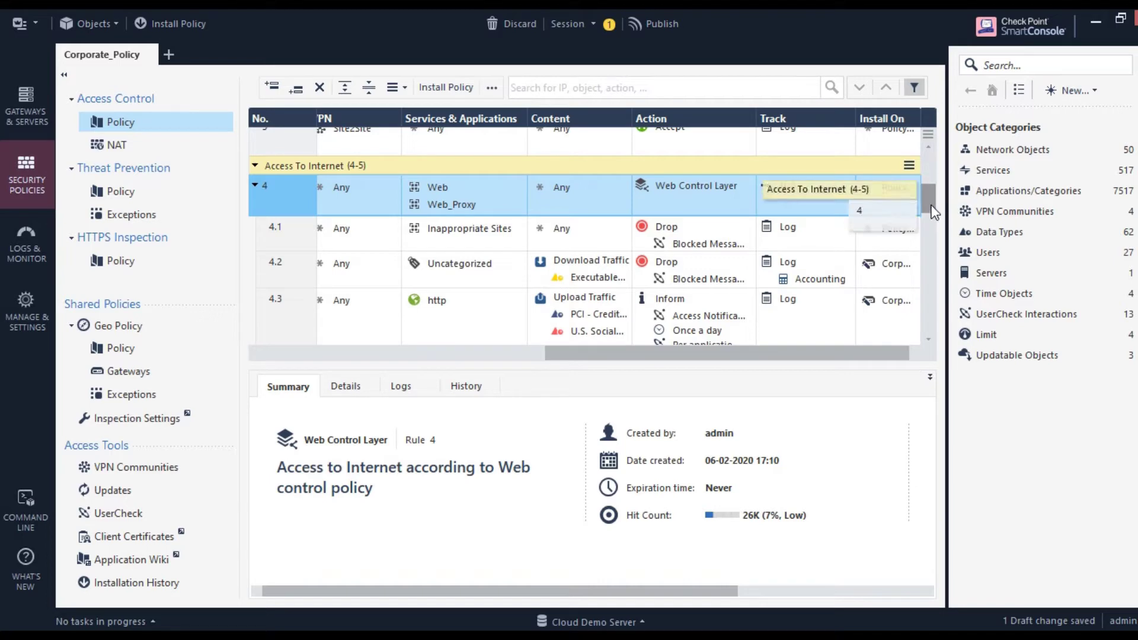
pyautogui.scroll(-1, 932, 208)
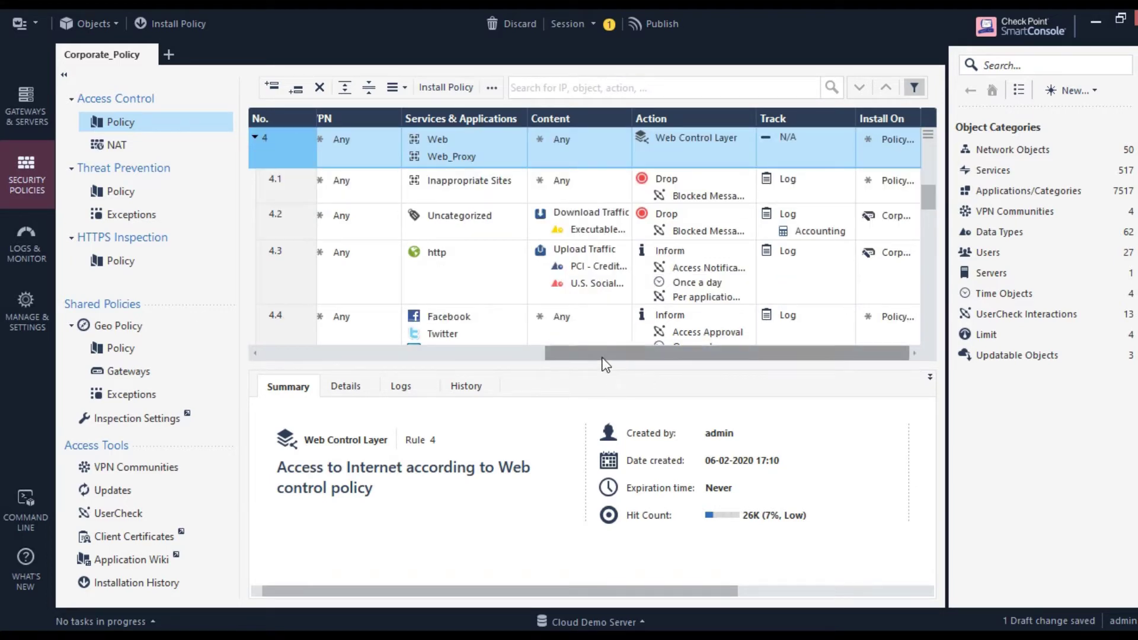
pyautogui.moveTo(602, 358); pyautogui.dragTo(357, 340)
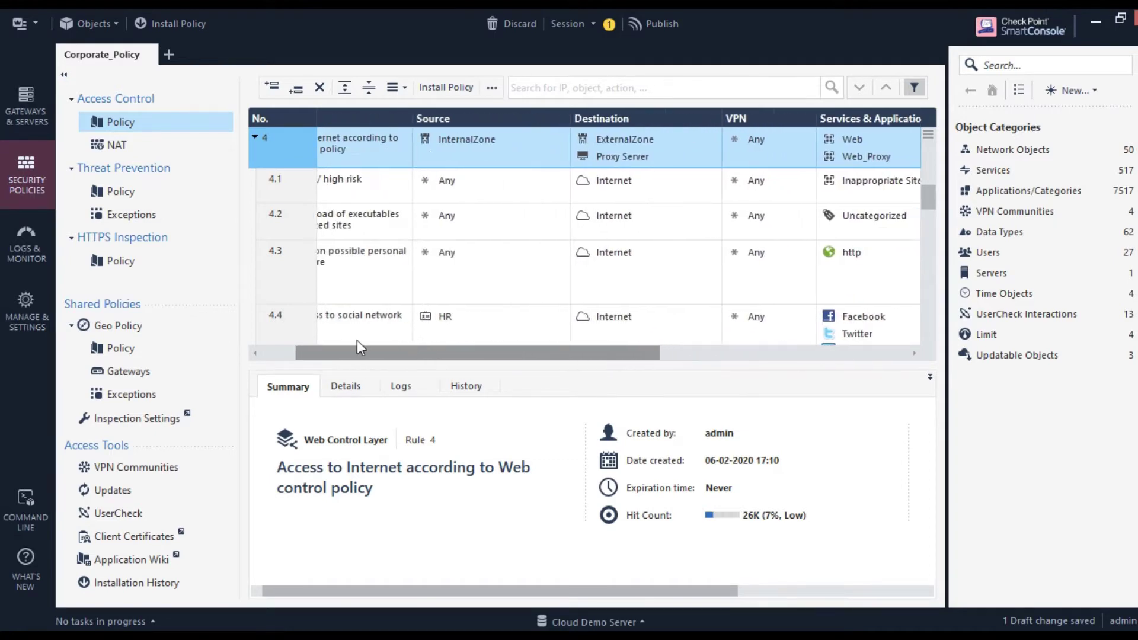
pyautogui.click(466, 198)
pyautogui.click(640, 179)
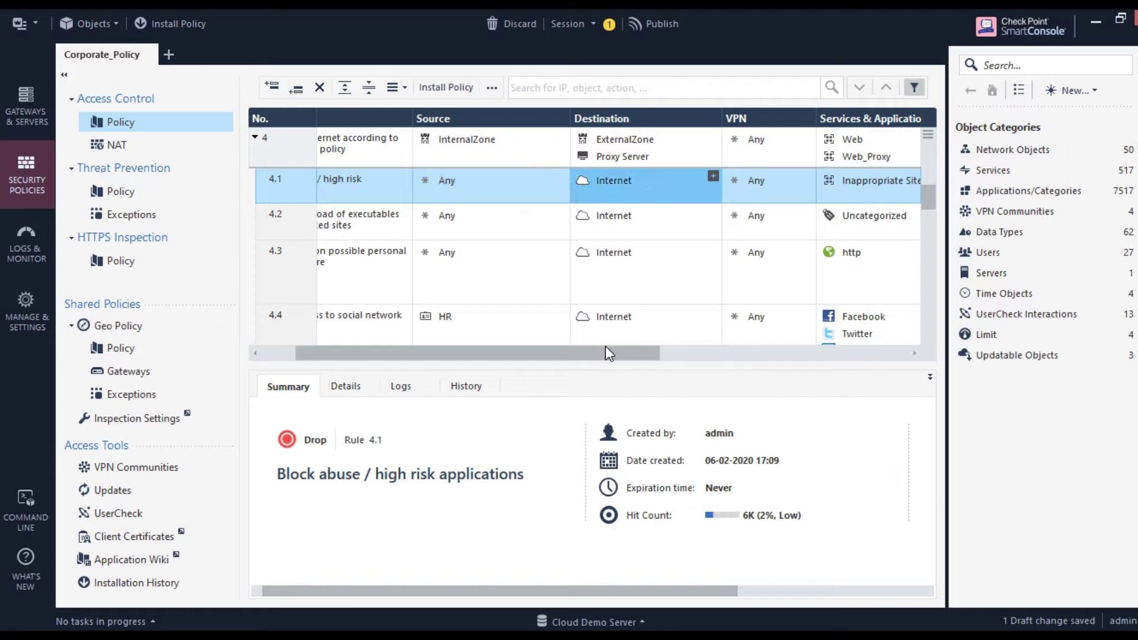
pyautogui.moveTo(606, 350); pyautogui.dragTo(795, 340)
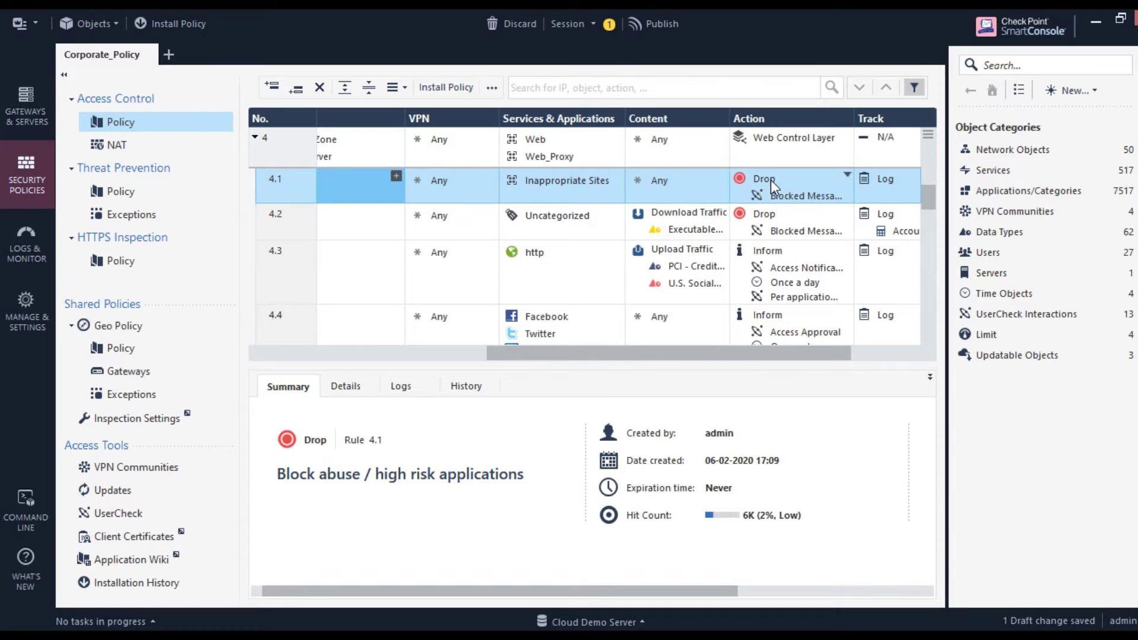
pyautogui.moveTo(818, 196)
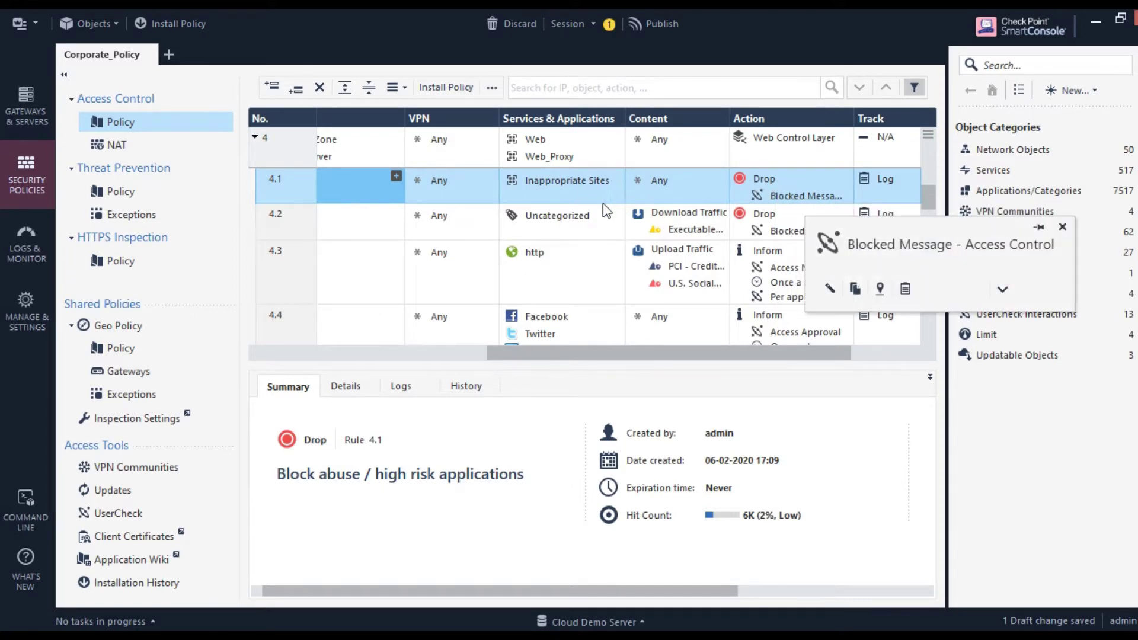
pyautogui.doubleClick(559, 180)
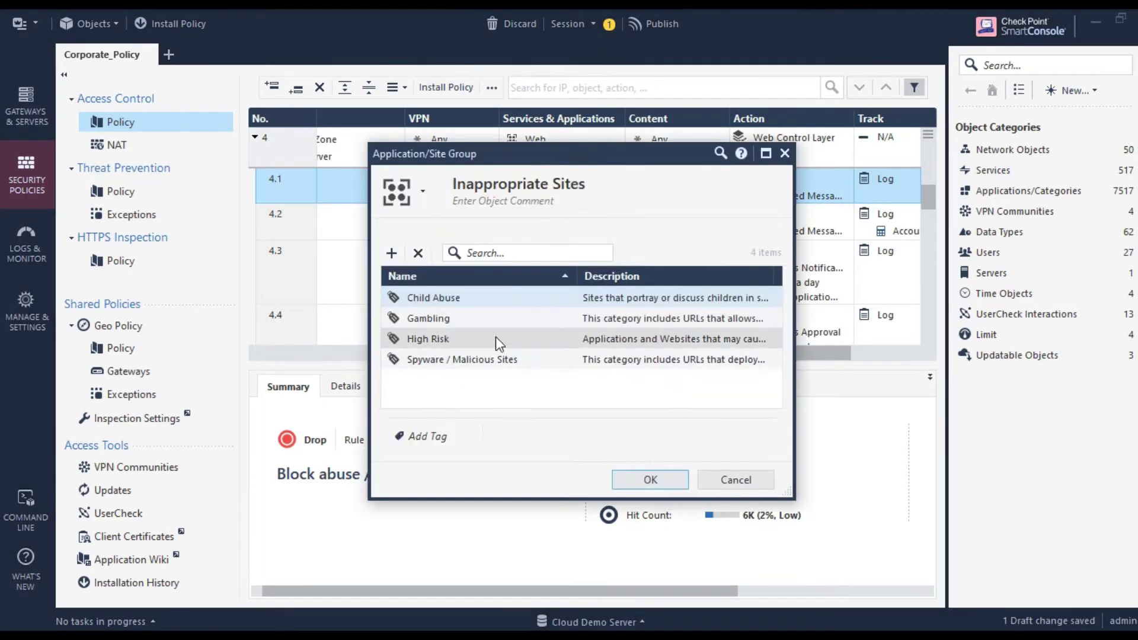
pyautogui.click(744, 481)
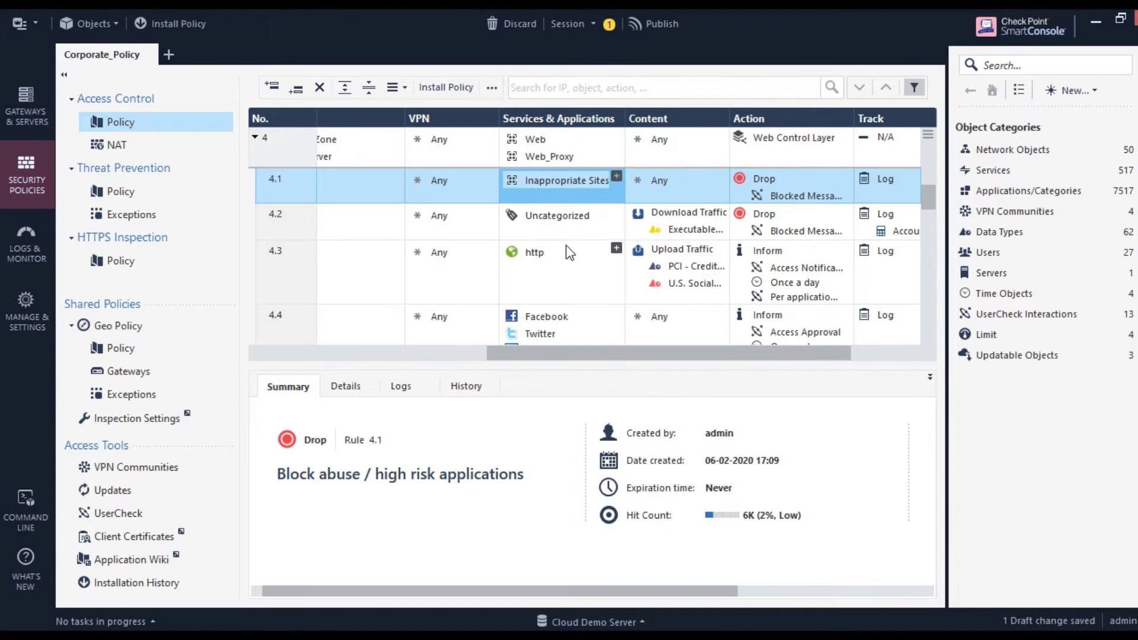
pyautogui.click(561, 223)
pyautogui.moveTo(546, 223)
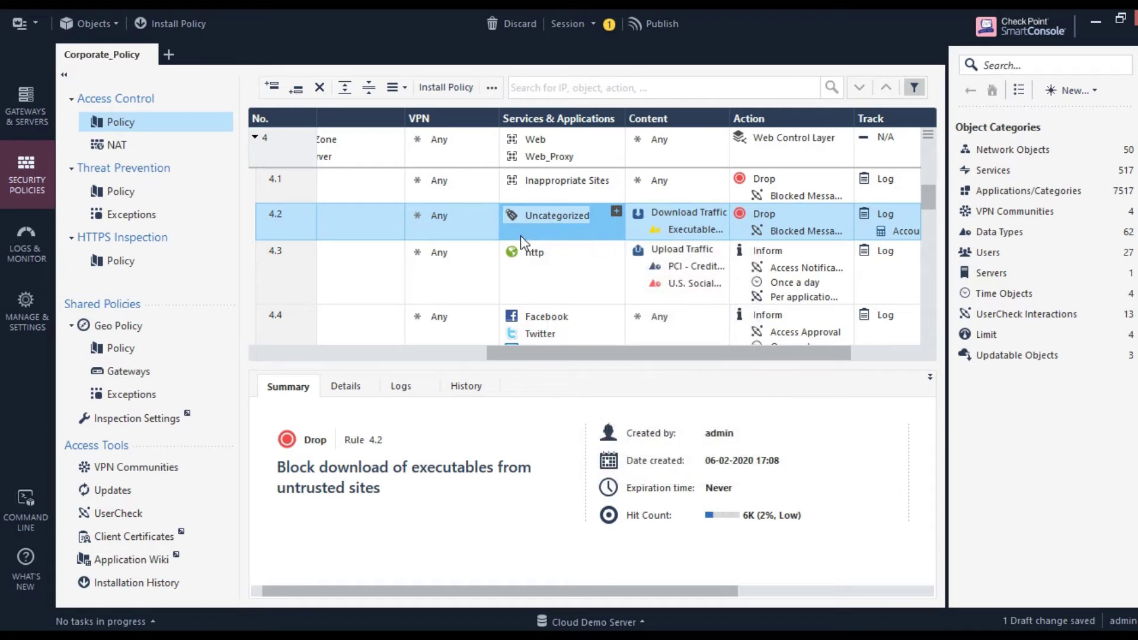
pyautogui.moveTo(598, 353); pyautogui.dragTo(560, 349)
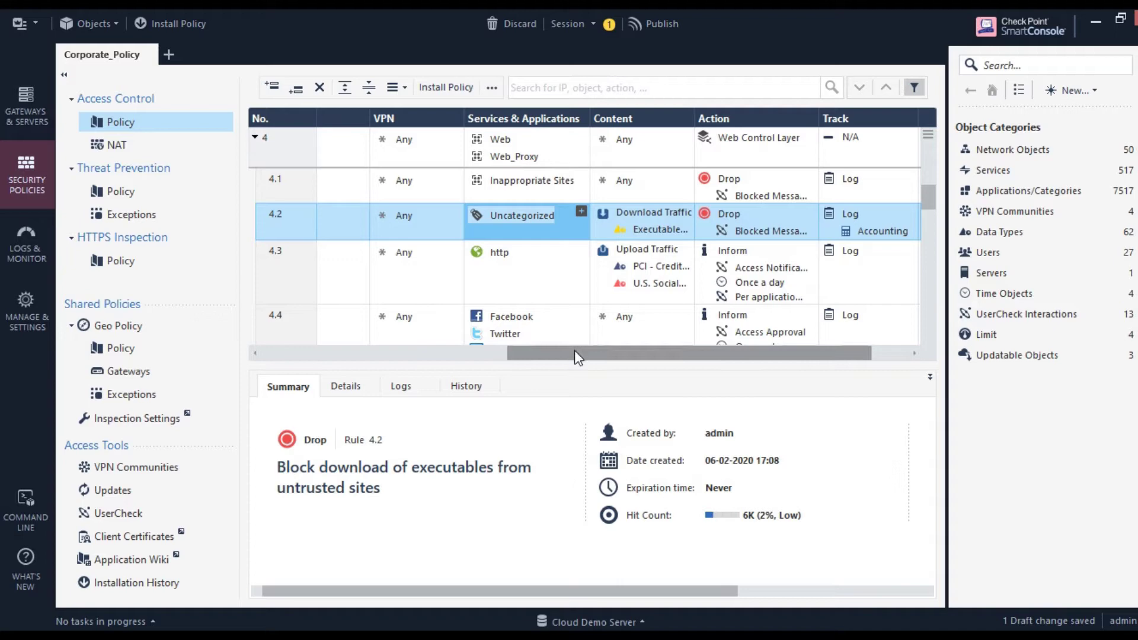
pyautogui.moveTo(574, 351); pyautogui.dragTo(535, 357)
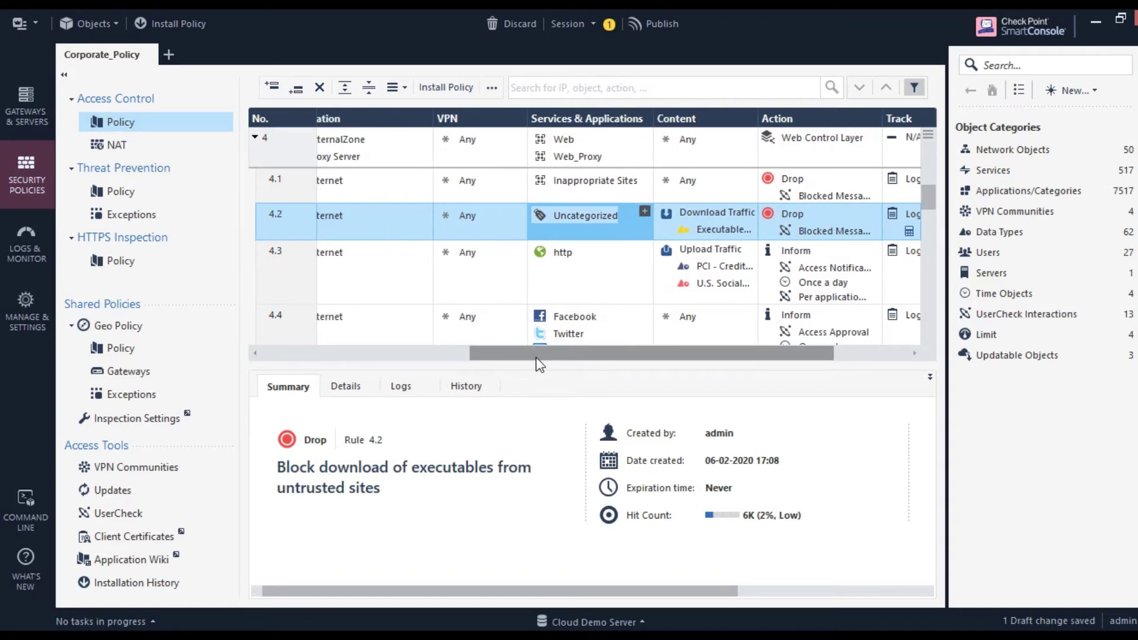
pyautogui.moveTo(536, 357); pyautogui.dragTo(488, 350)
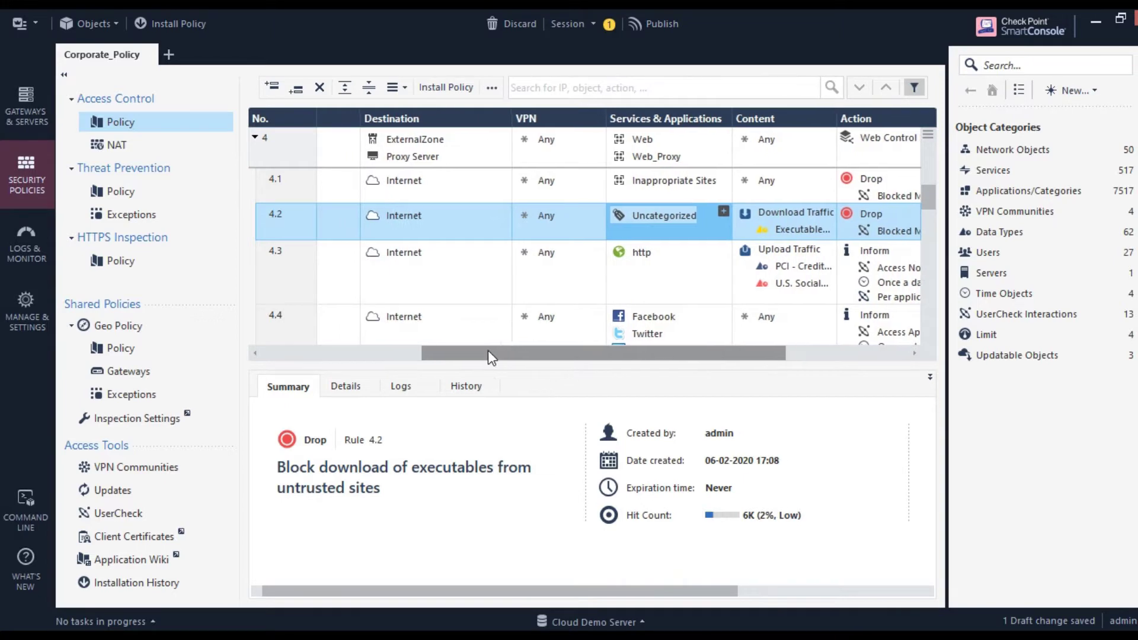
pyautogui.click(468, 226)
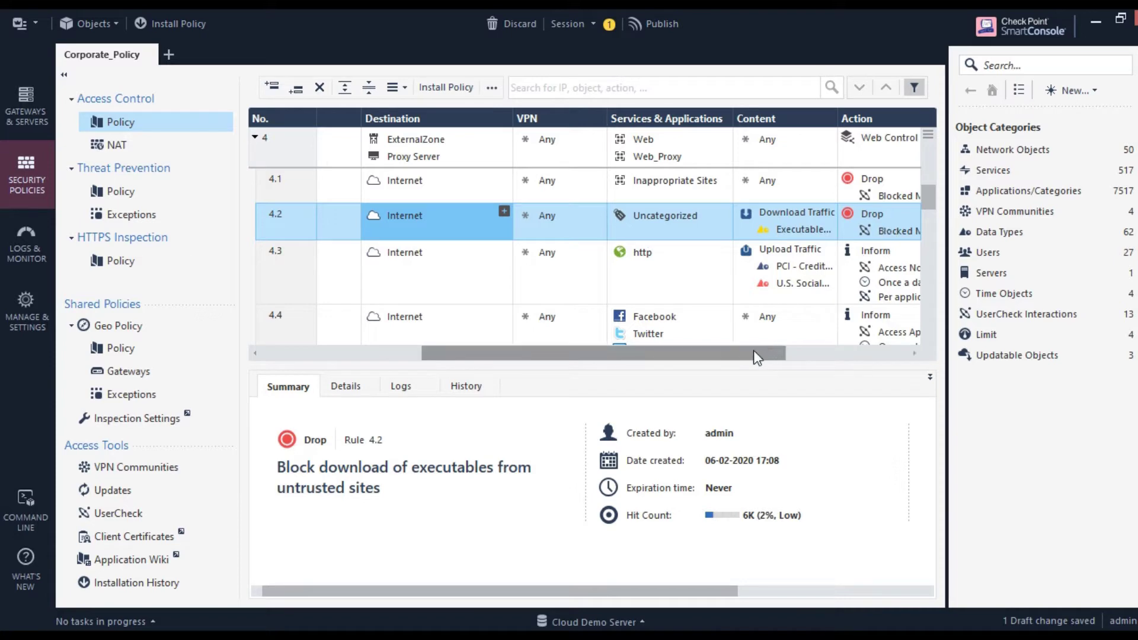
pyautogui.moveTo(753, 350); pyautogui.dragTo(794, 363)
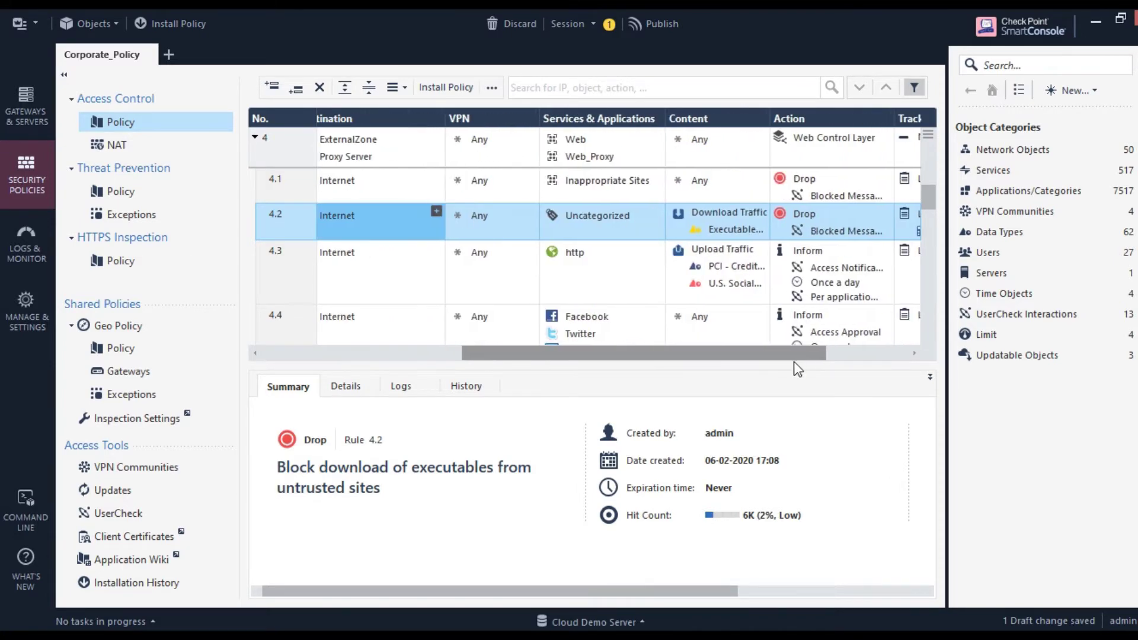
pyautogui.click(496, 272)
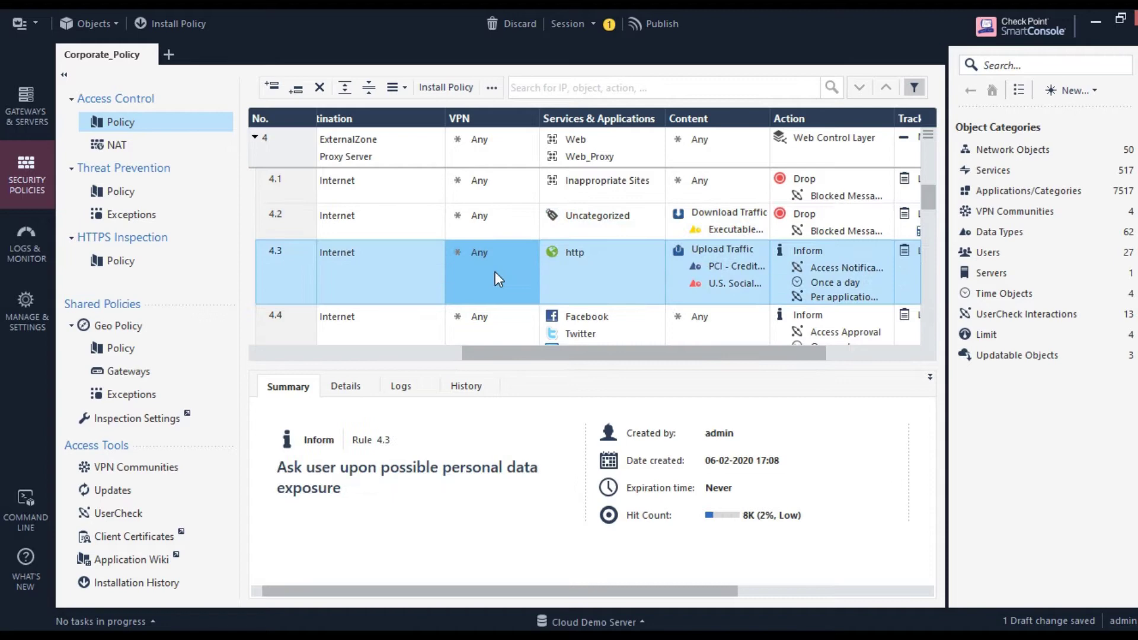
pyautogui.moveTo(590, 351); pyautogui.dragTo(561, 350)
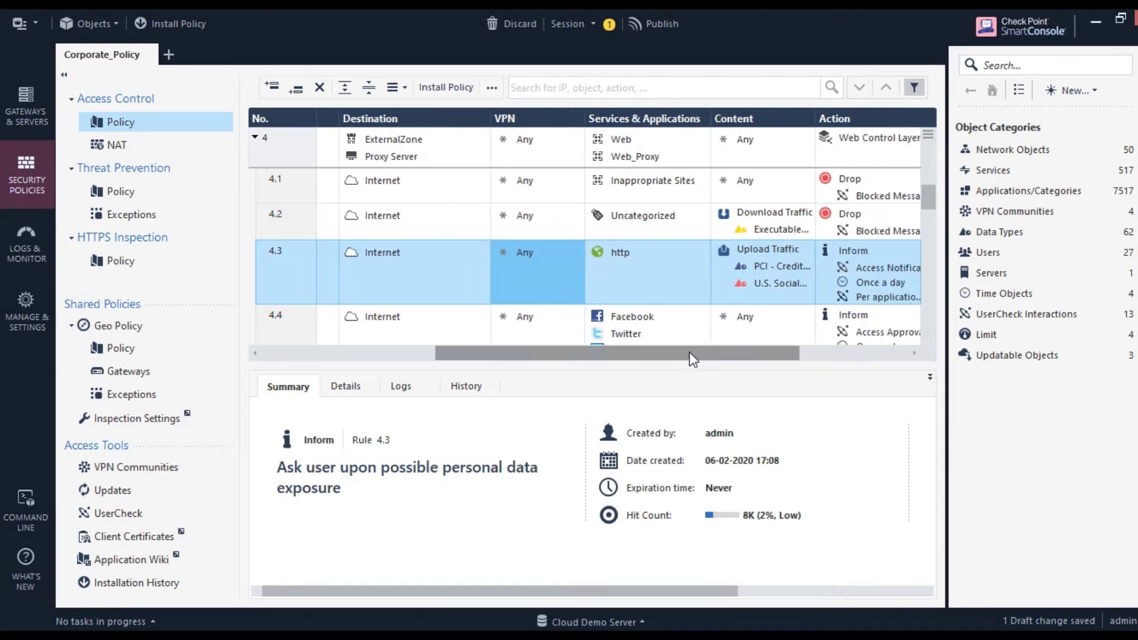
pyautogui.moveTo(689, 352); pyautogui.dragTo(784, 345)
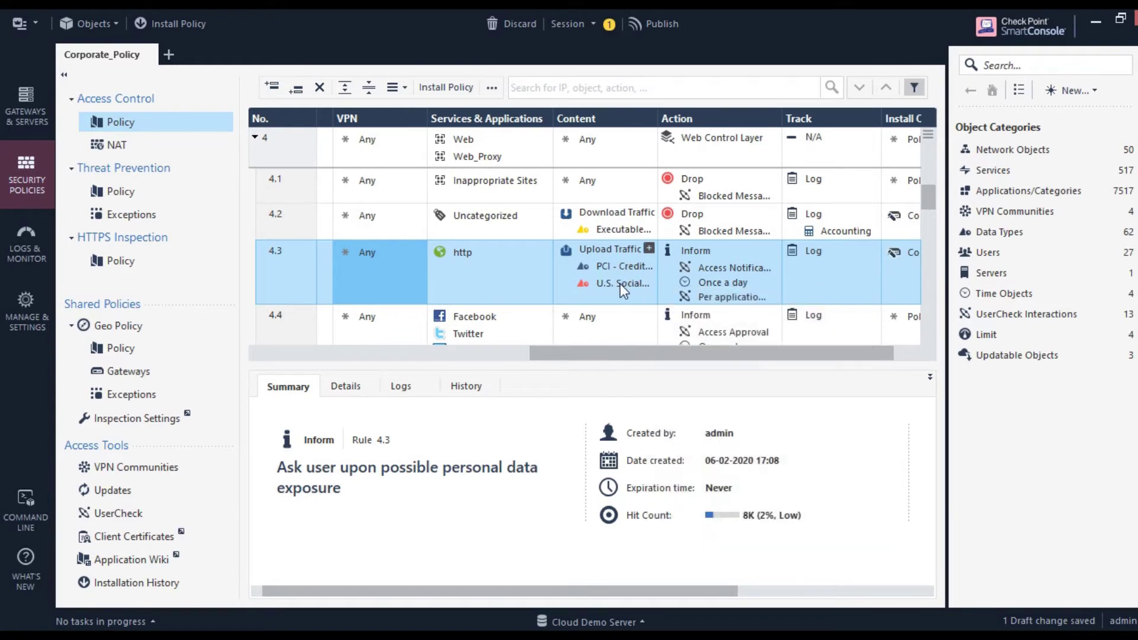
pyautogui.moveTo(620, 284)
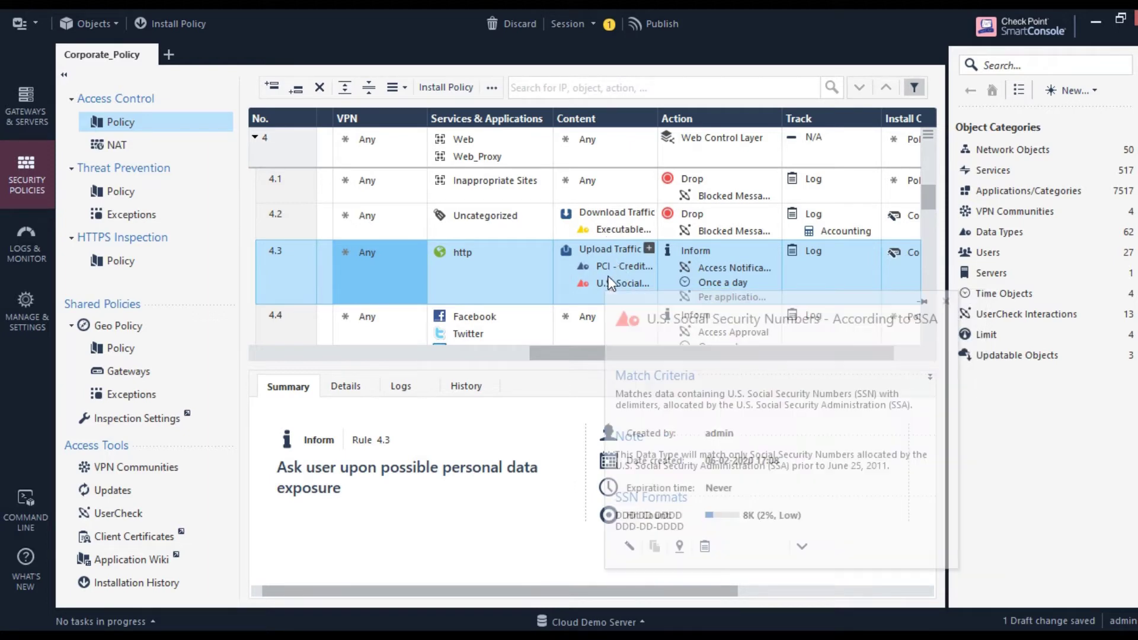
pyautogui.moveTo(715, 264)
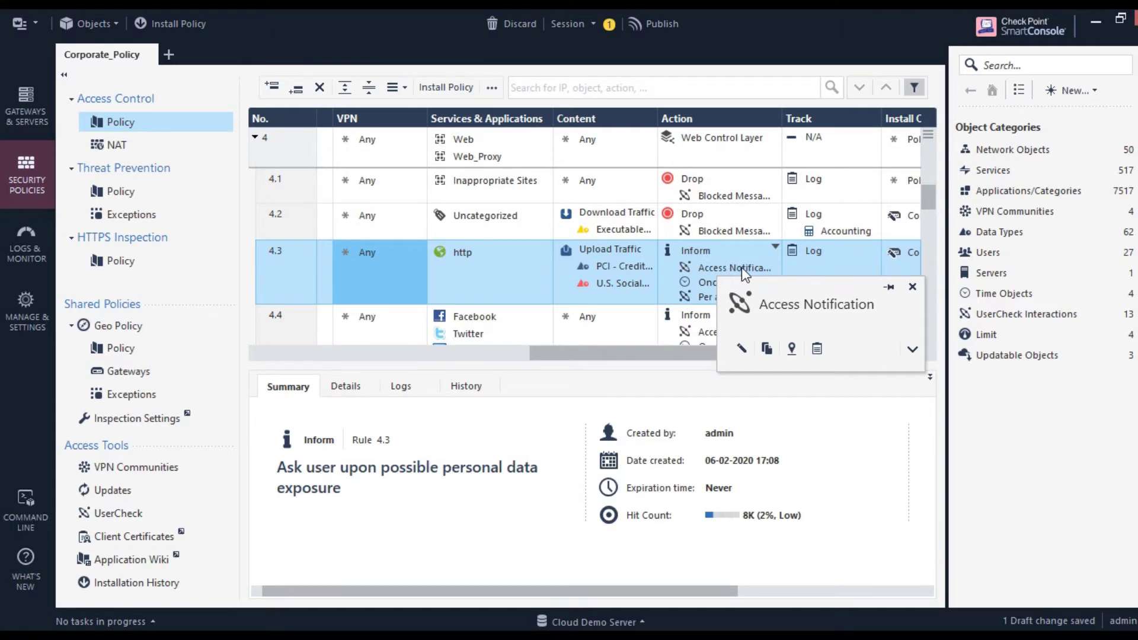
pyautogui.moveTo(642, 351); pyautogui.dragTo(619, 361)
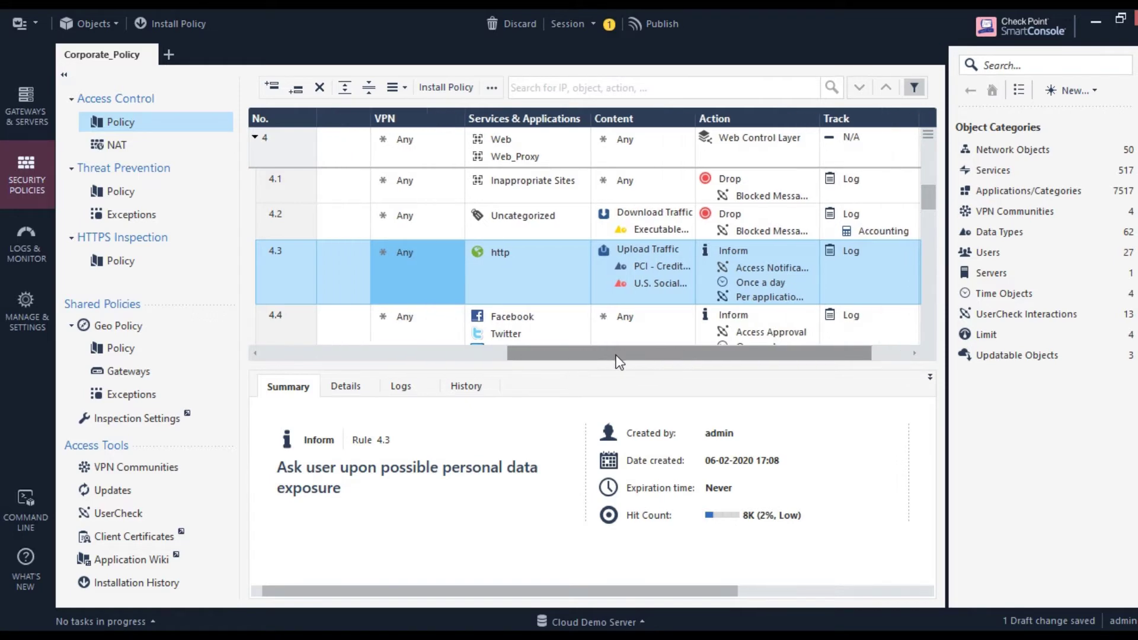
# Step: Scroll to the Web Control sub-rules and show the summary of rule 4.5
pyautogui.scroll(-3, 550, 283)
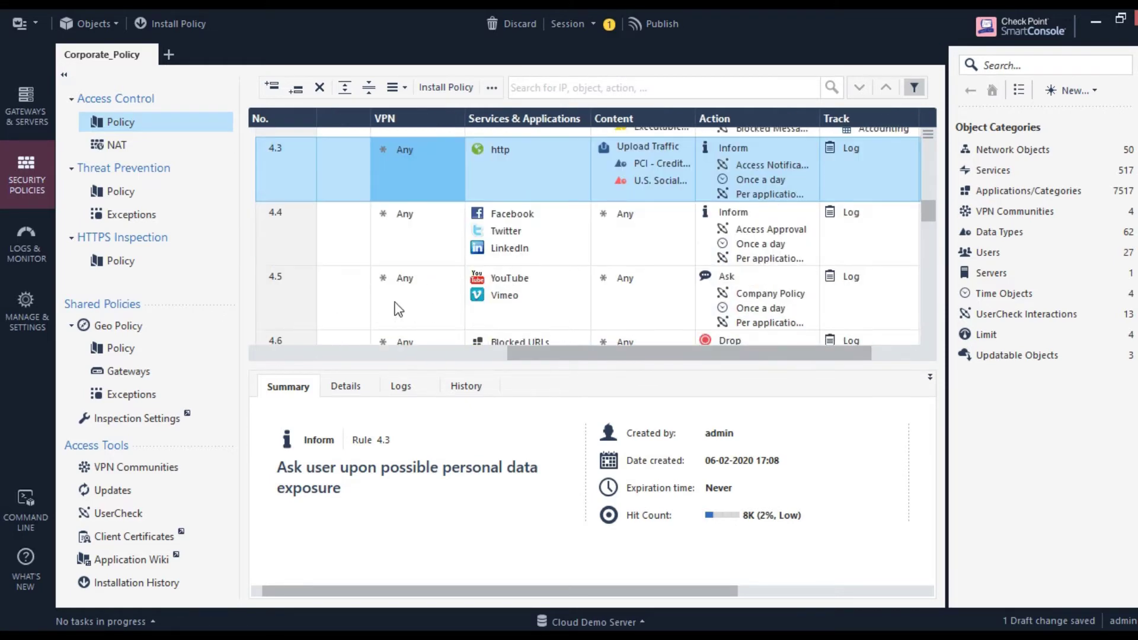
pyautogui.moveTo(559, 346); pyautogui.dragTo(420, 361)
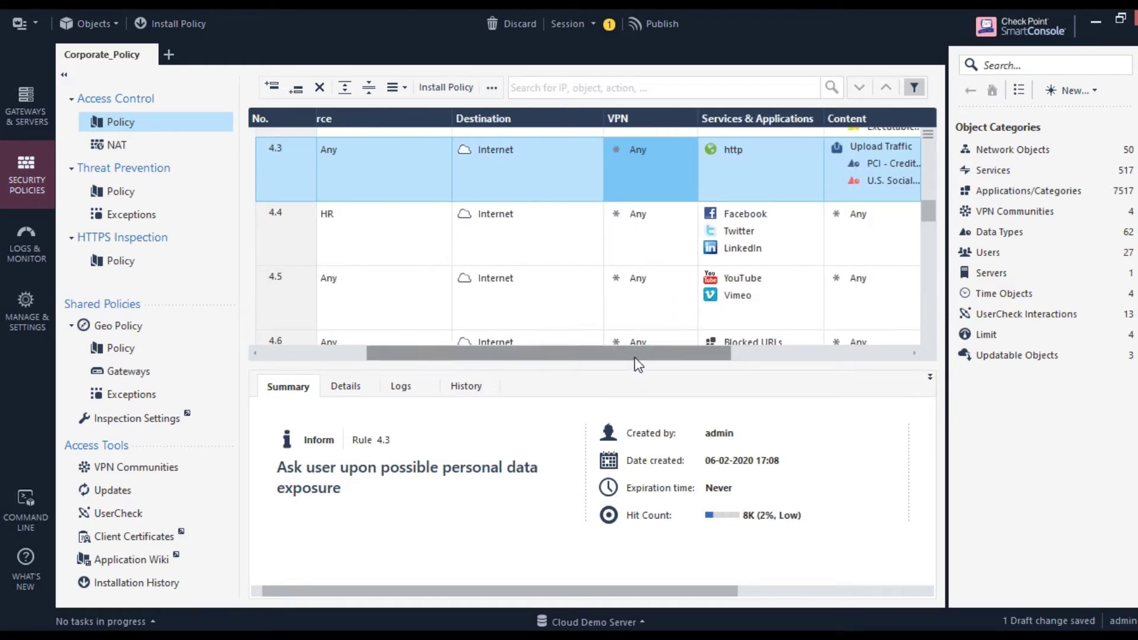
pyautogui.moveTo(642, 354); pyautogui.dragTo(794, 355)
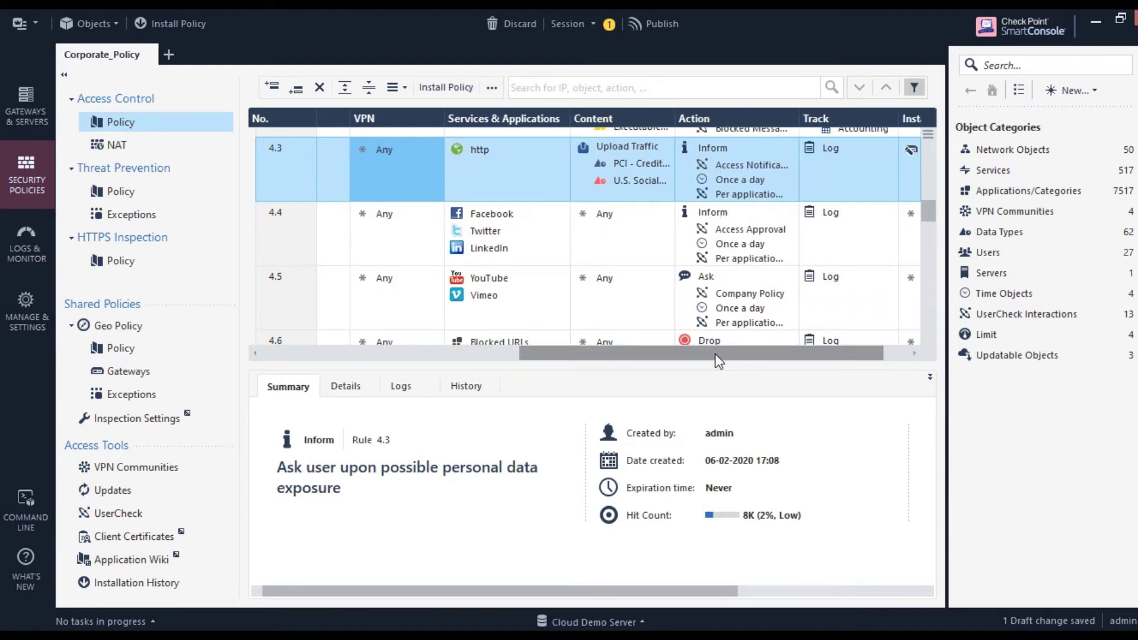
pyautogui.moveTo(715, 353); pyautogui.dragTo(732, 355)
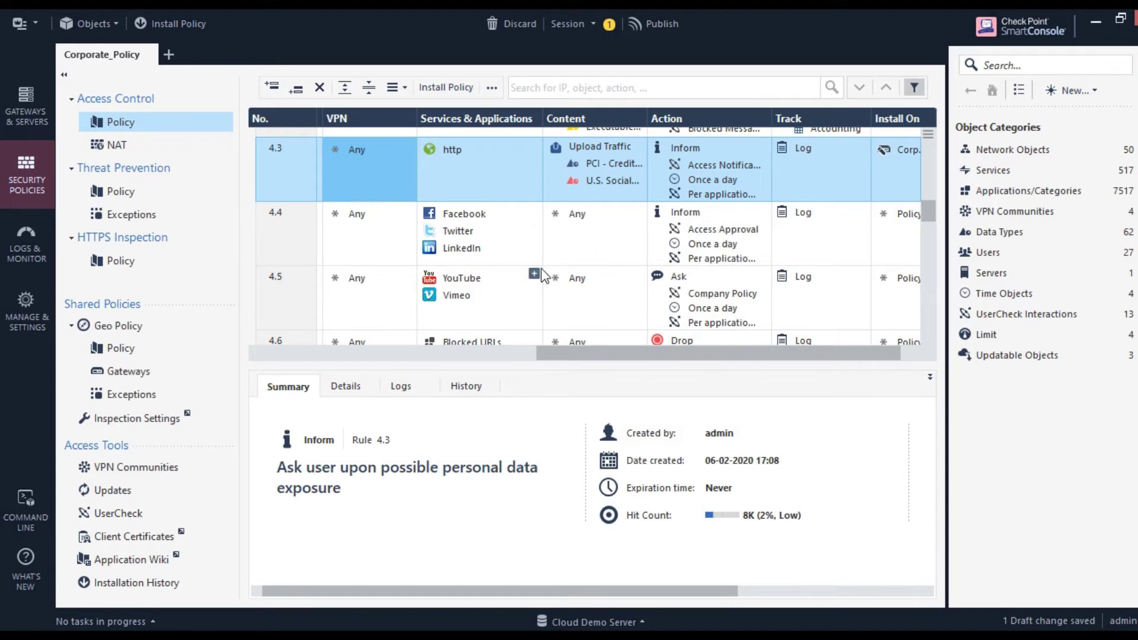
pyautogui.click(507, 294)
pyautogui.moveTo(694, 356); pyautogui.dragTo(646, 359)
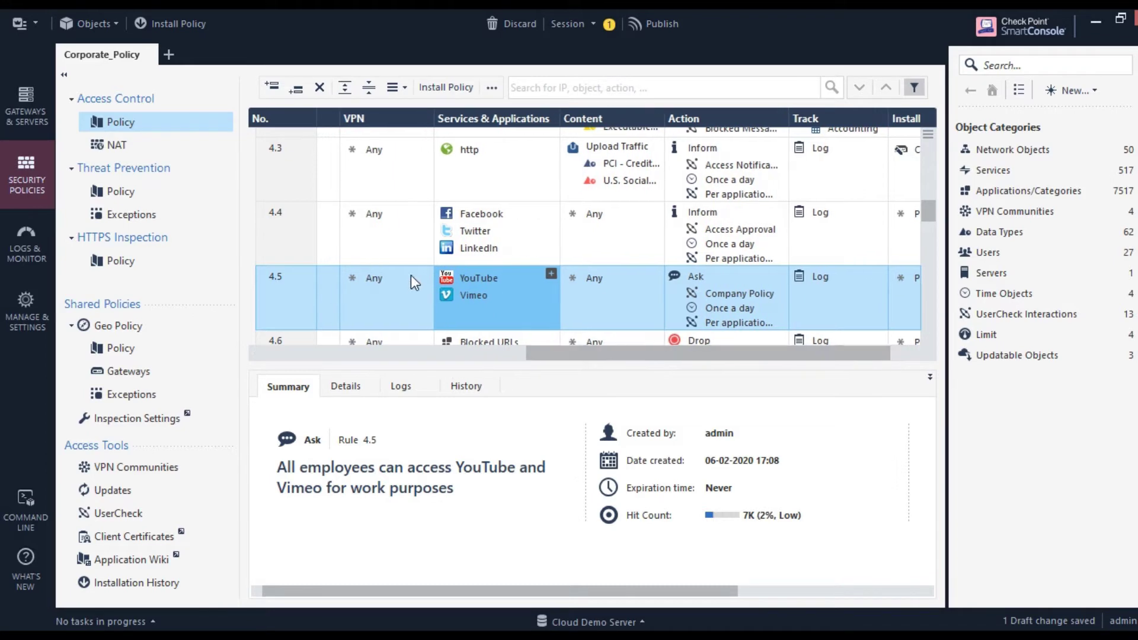
# Step: Check which actions could replace Drop on rule 4.6, Block specific URLs
pyautogui.scroll(-1, 627, 250)
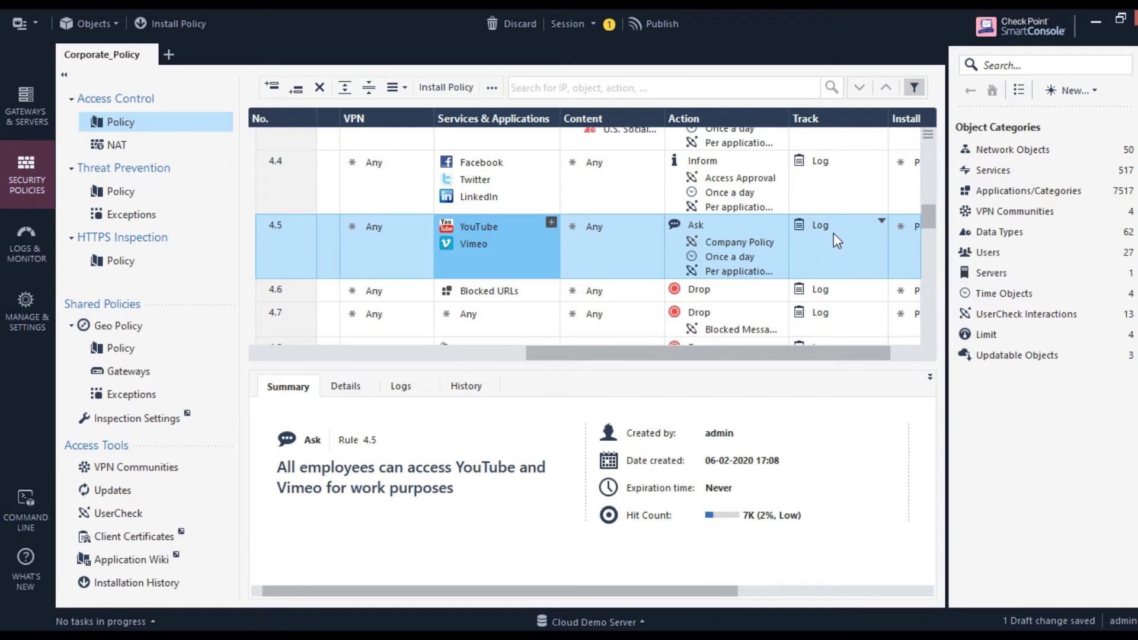
pyautogui.moveTo(708, 359); pyautogui.dragTo(587, 359)
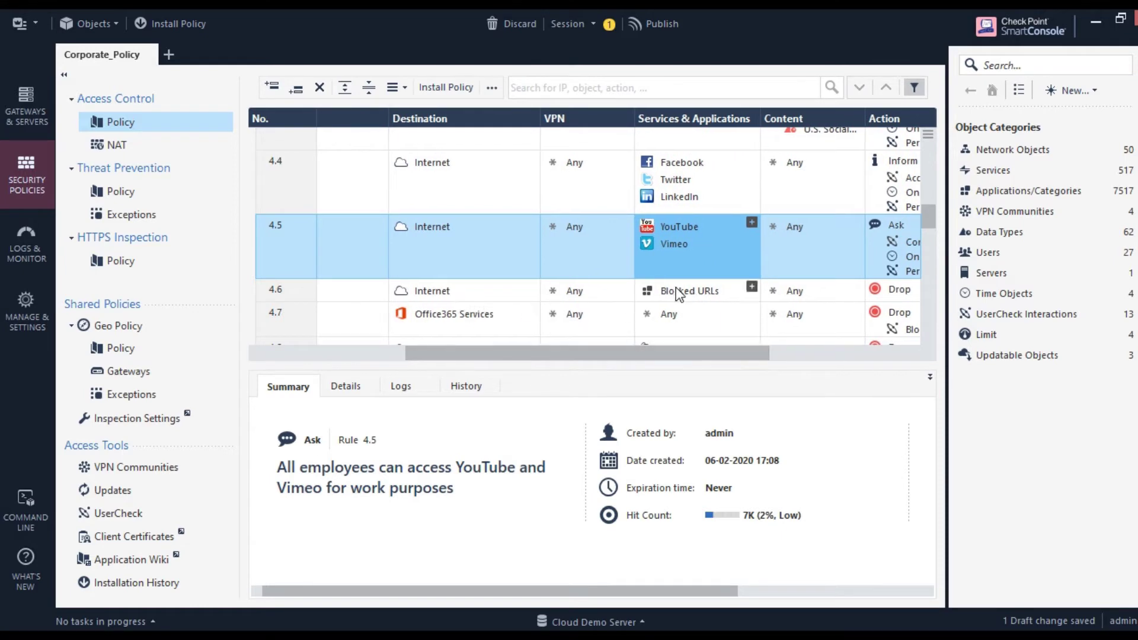
pyautogui.moveTo(689, 289)
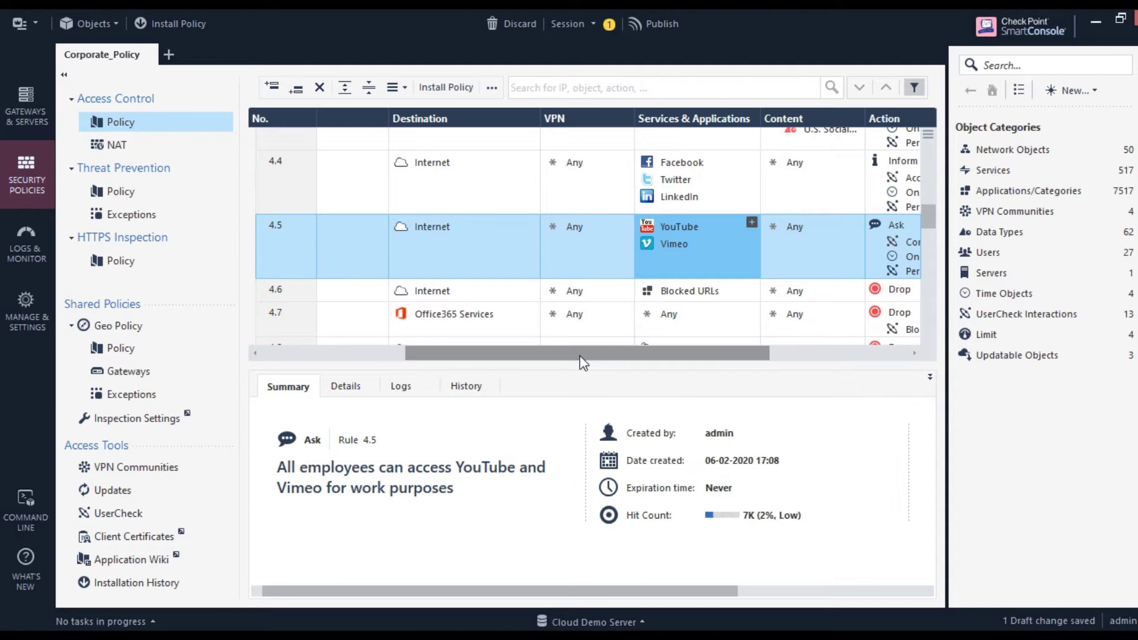
pyautogui.moveTo(580, 356); pyautogui.dragTo(694, 352)
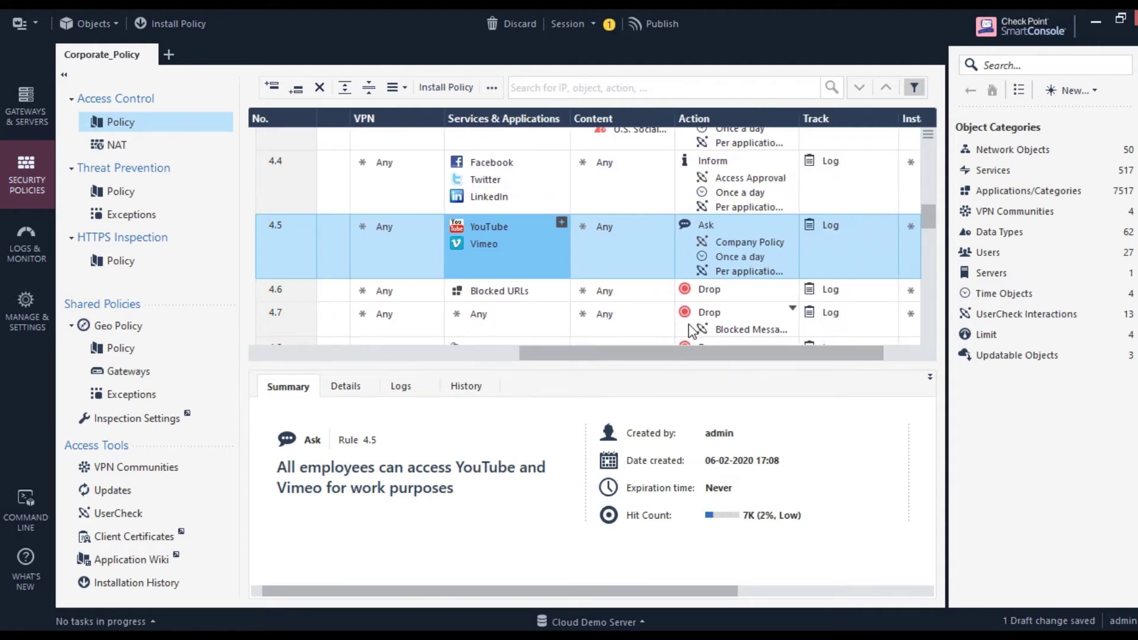
pyautogui.rightClick(743, 297)
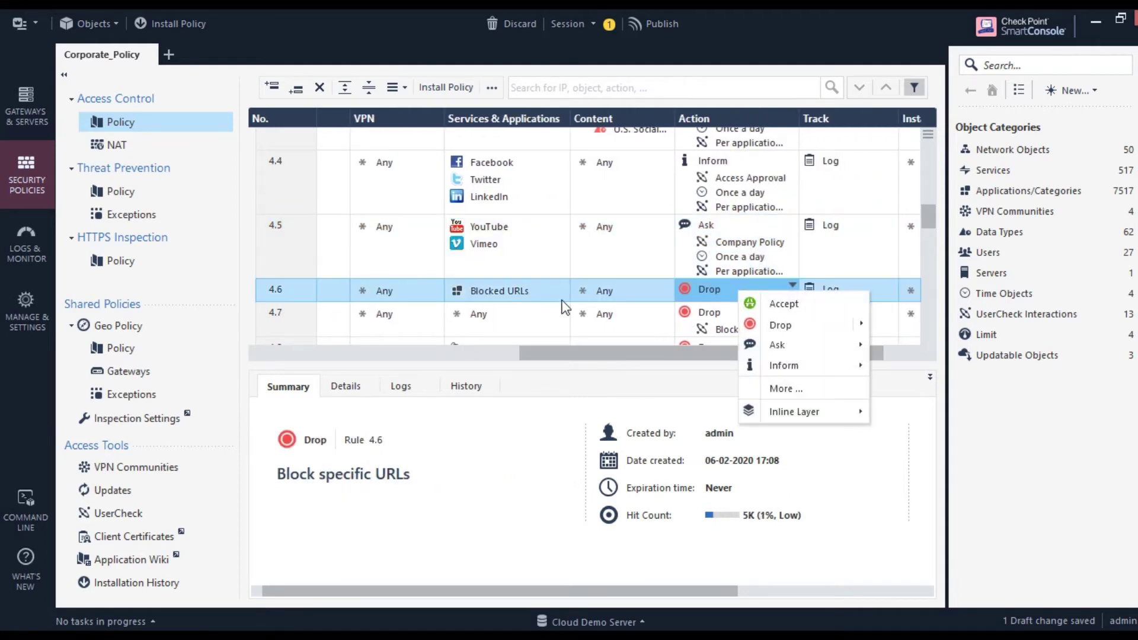
pyautogui.moveTo(631, 352); pyautogui.dragTo(381, 358)
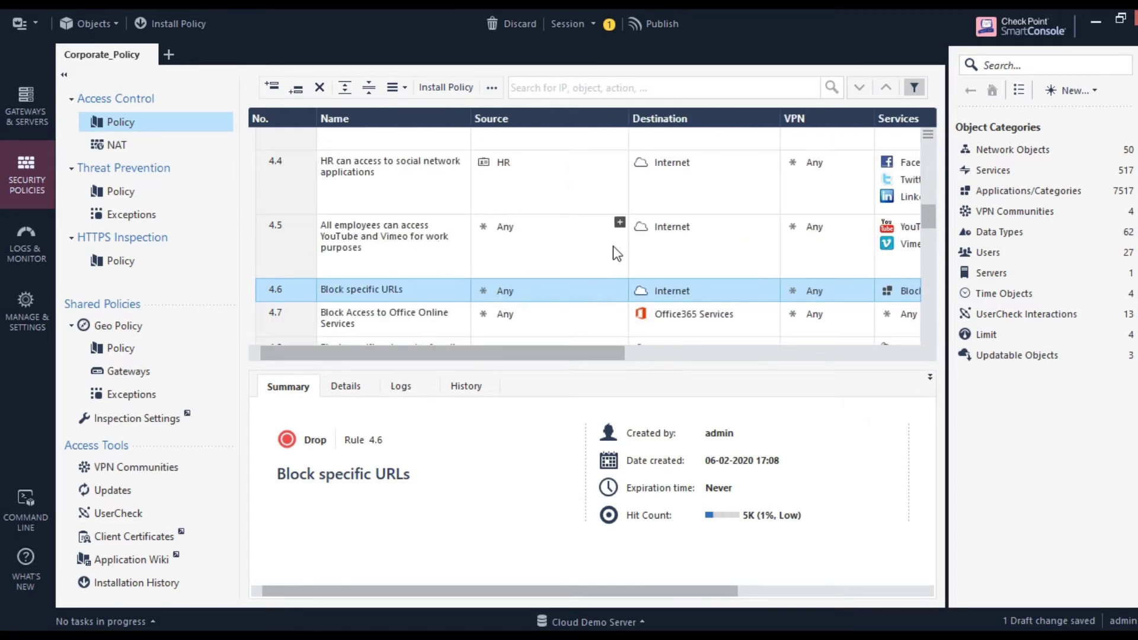
# Step: Scroll through DMZ rules 6–8 to review their destinations, services, actions and tracking
pyautogui.scroll(8, 617, 254)
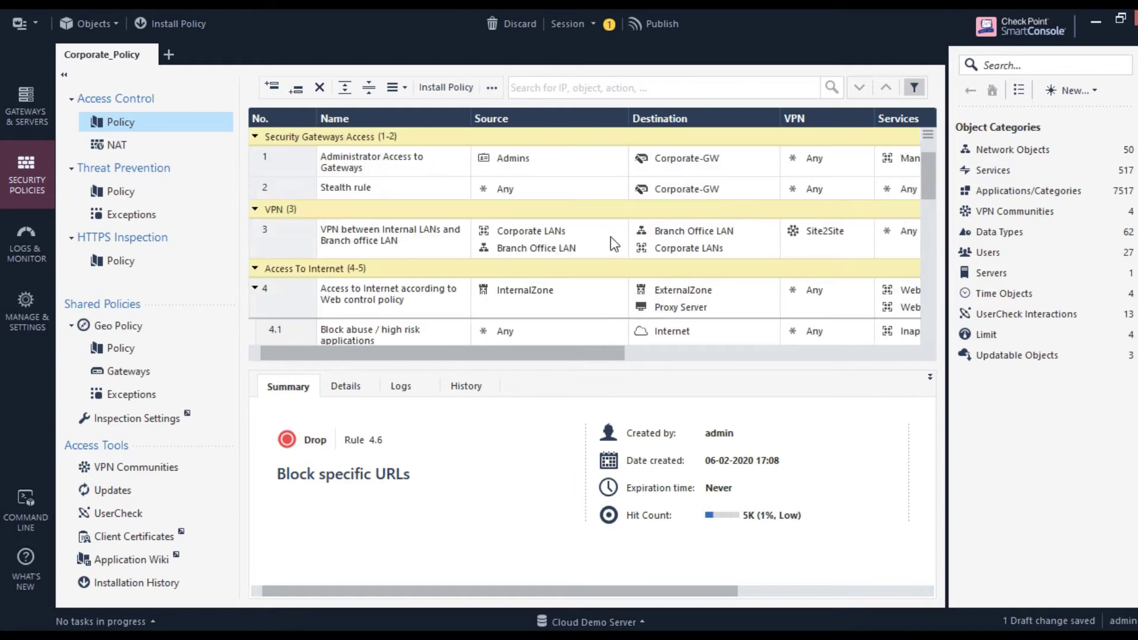
pyautogui.moveTo(926, 190); pyautogui.dragTo(949, 266)
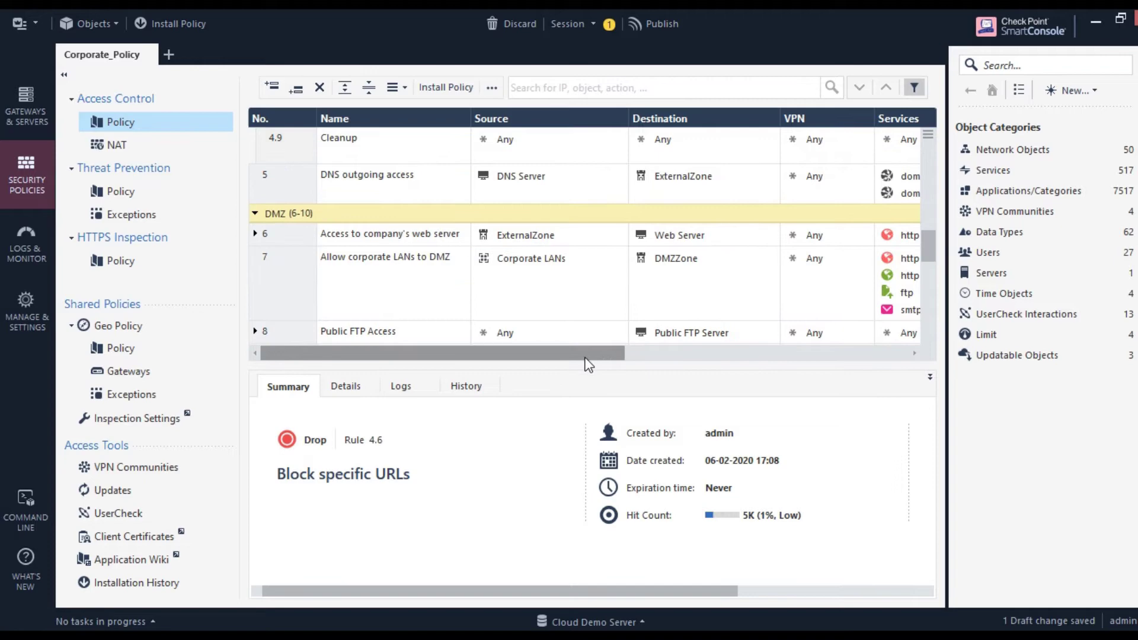
pyautogui.moveTo(592, 353); pyautogui.dragTo(732, 363)
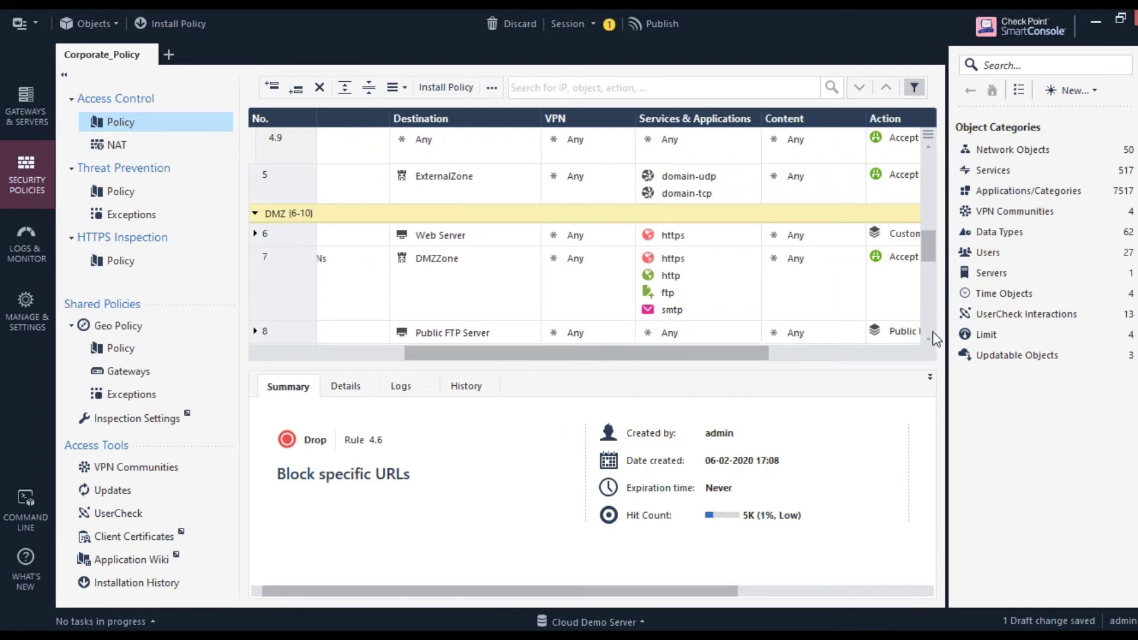
pyautogui.moveTo(734, 350); pyautogui.dragTo(857, 358)
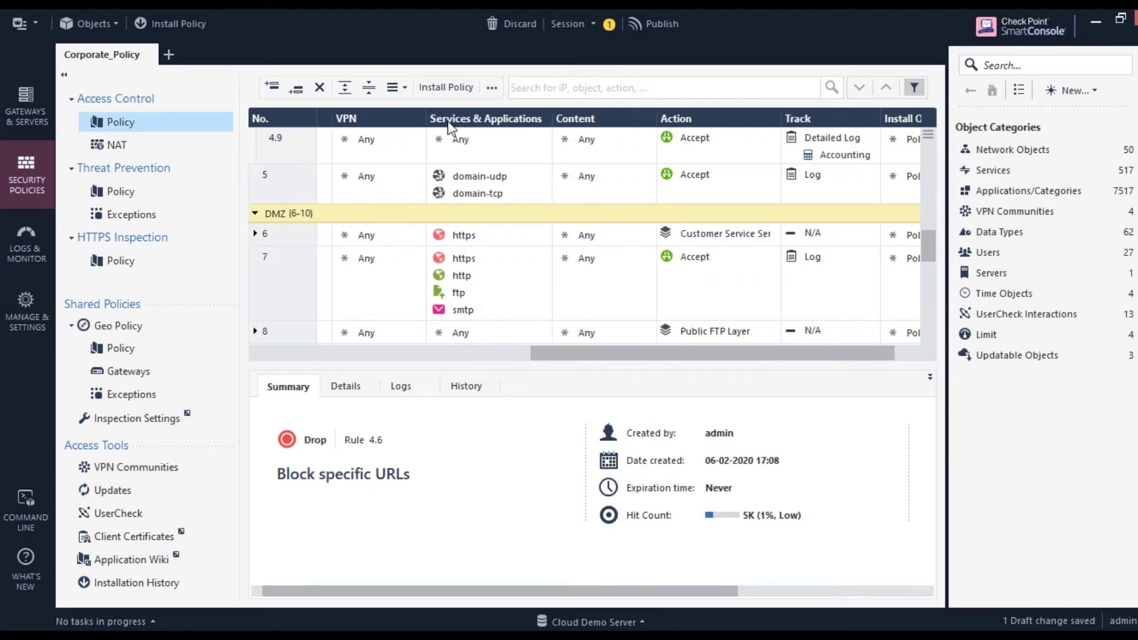
pyautogui.moveTo(592, 350); pyautogui.dragTo(307, 352)
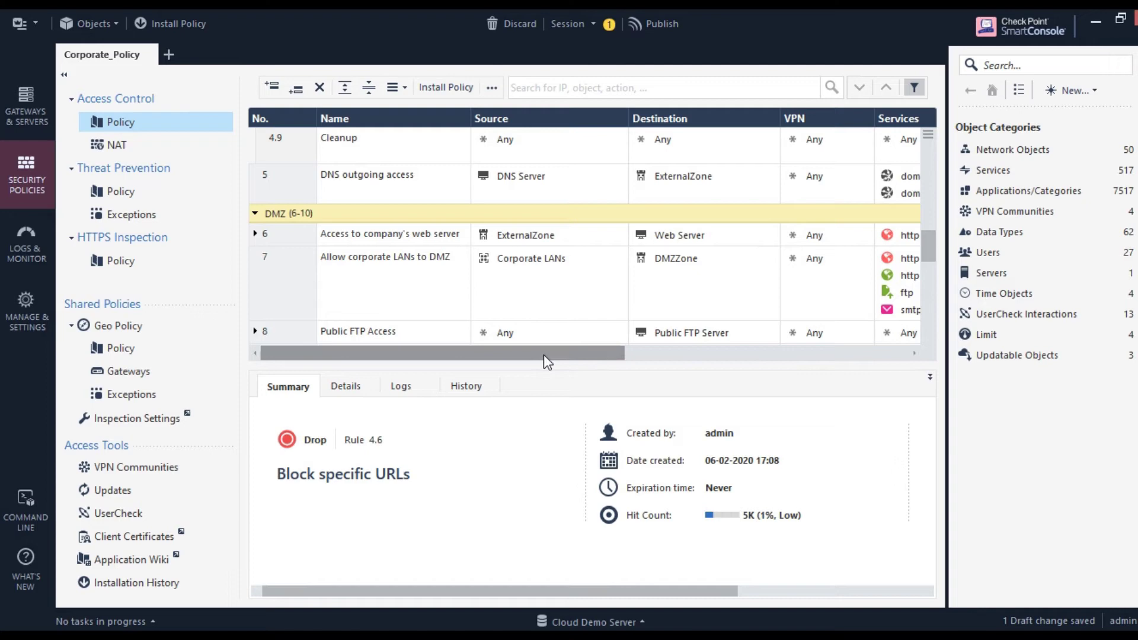
pyautogui.moveTo(463, 360); pyautogui.dragTo(583, 363)
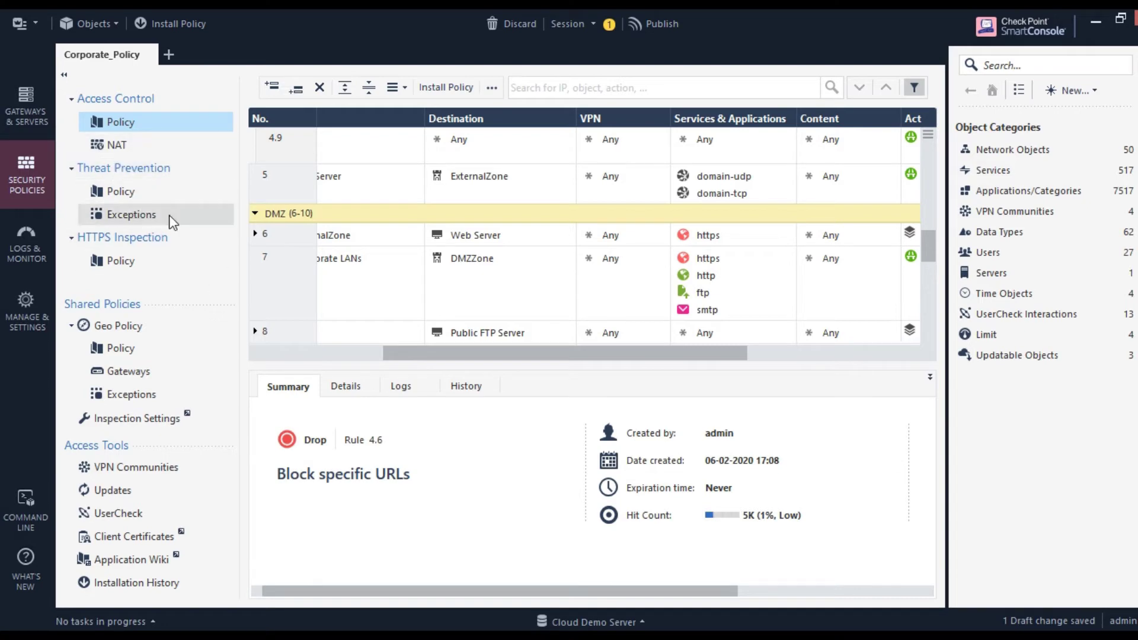
# Step: Switch to the Threat Prevention policy and bring up the IPS Protections list
pyautogui.click(166, 190)
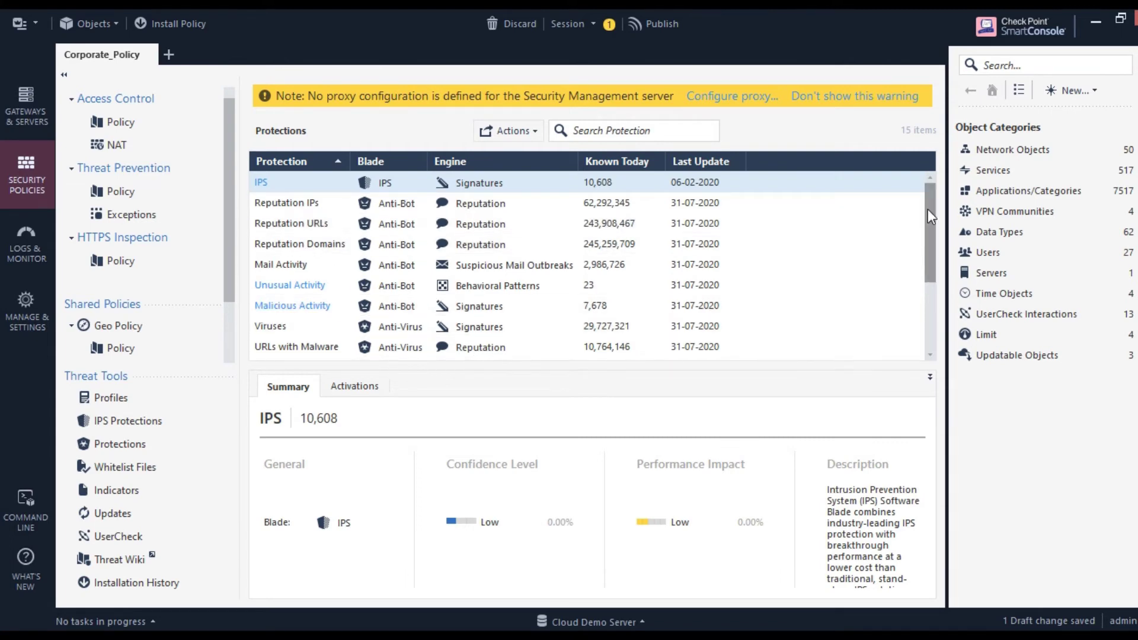
pyautogui.moveTo(927, 209); pyautogui.dragTo(932, 280)
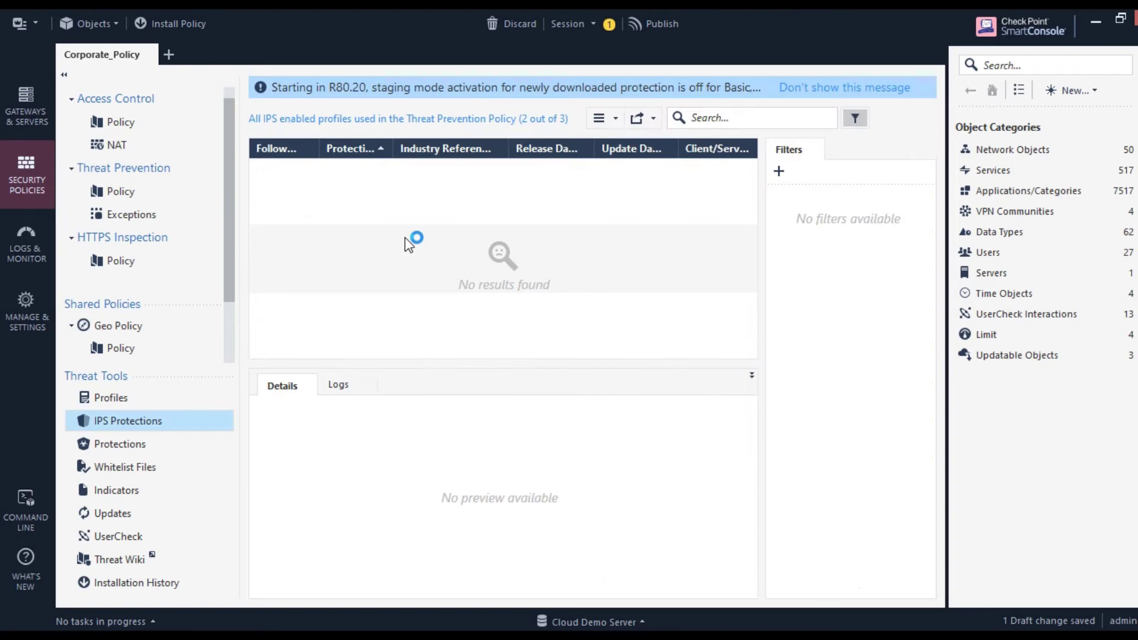
# Step: Browse the 10637 IPS protections and show details of Microsoft SMB Response Parsing Memory Corruption
pyautogui.moveTo(462, 356); pyautogui.dragTo(692, 375)
pyautogui.scroll(-5, 613, 268)
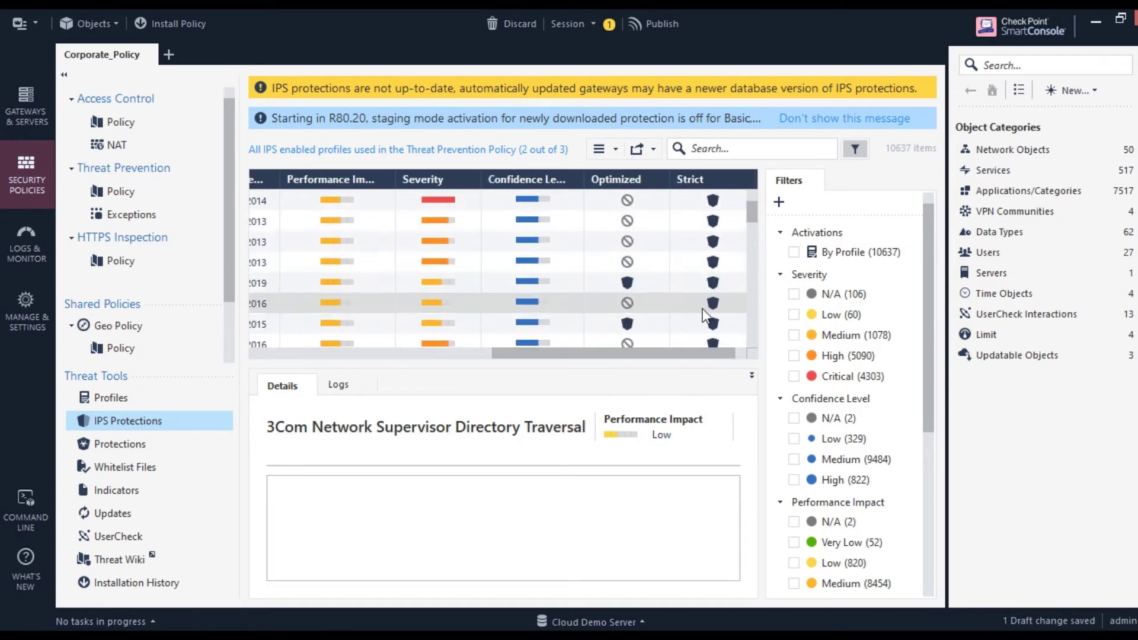
pyautogui.moveTo(643, 356); pyautogui.dragTo(405, 353)
pyautogui.scroll(-3, 427, 255)
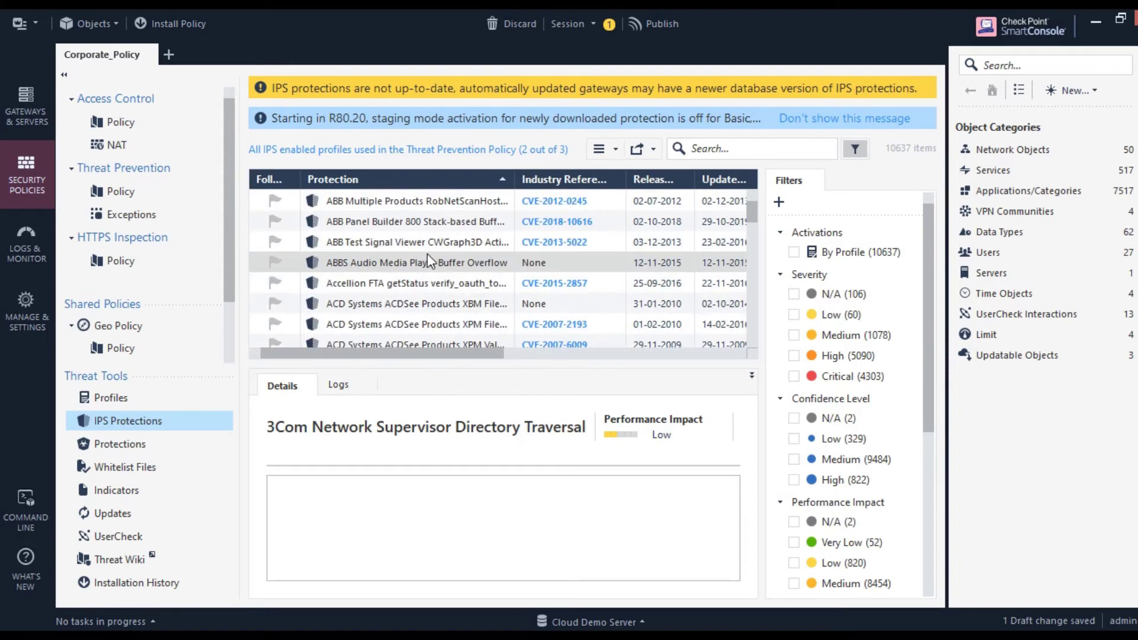
pyautogui.scroll(-5, 426, 281)
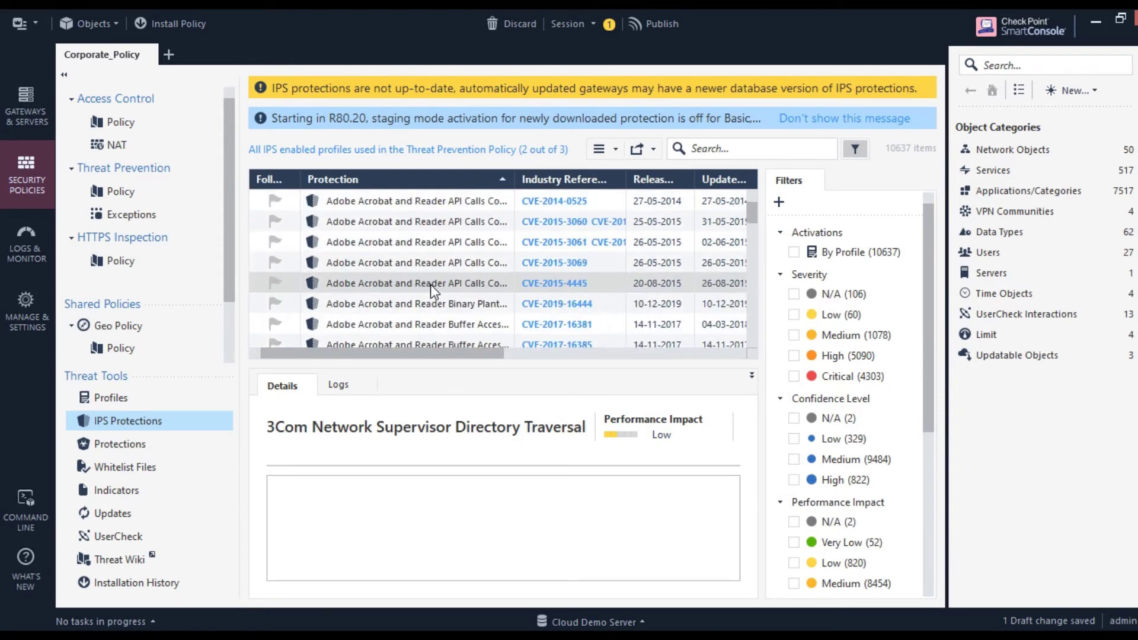
pyautogui.scroll(-5, 436, 282)
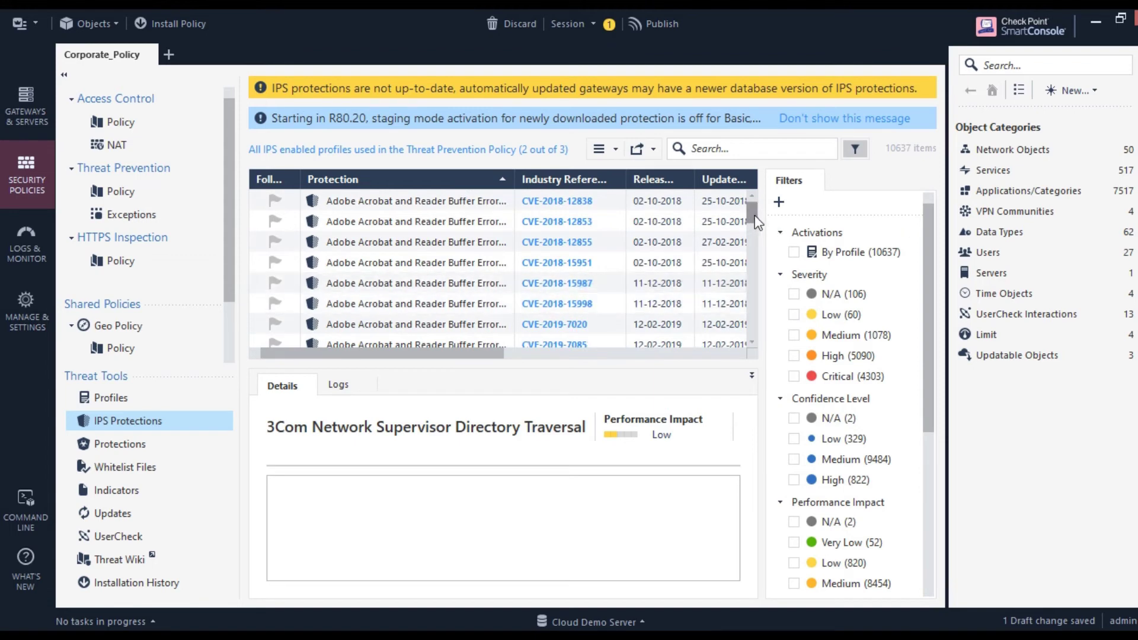
pyautogui.moveTo(753, 247); pyautogui.dragTo(754, 288)
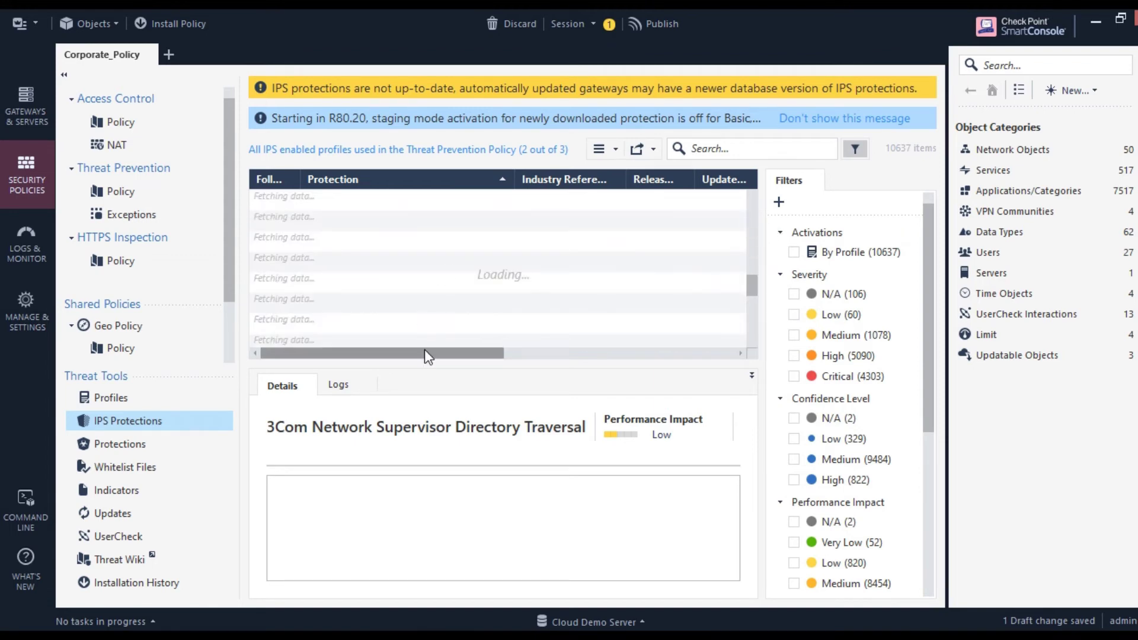
pyautogui.click(445, 347)
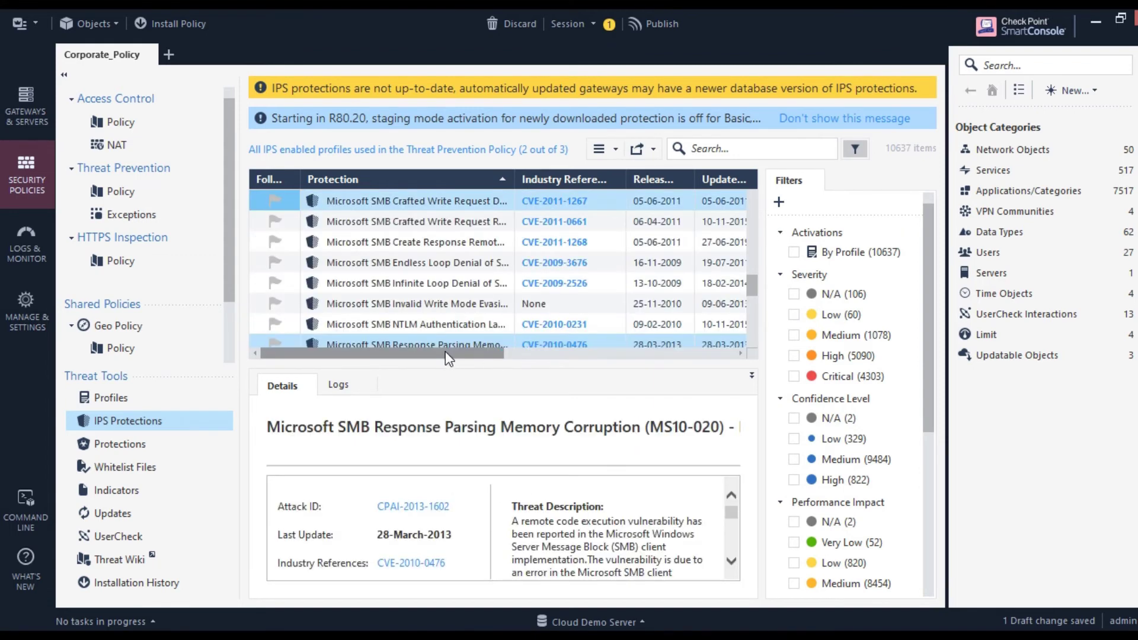
pyautogui.scroll(-5, 418, 278)
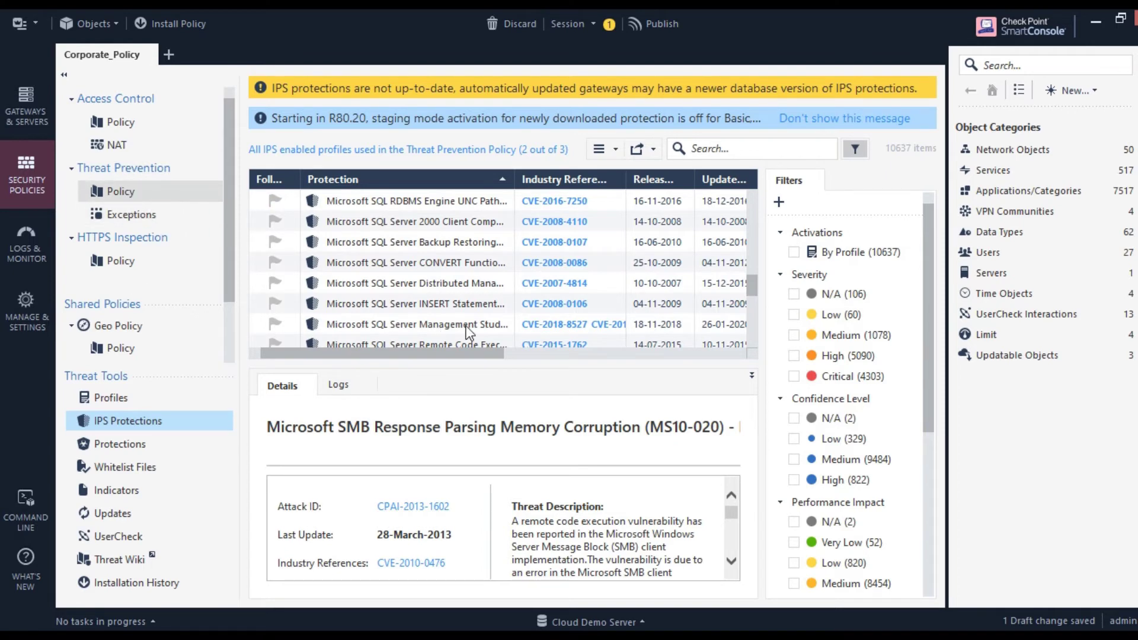
# Step: Inspect rule 1's United States scope, Strict action, and Log, Packet Capture, Forensics tracking
pyautogui.click(564, 159)
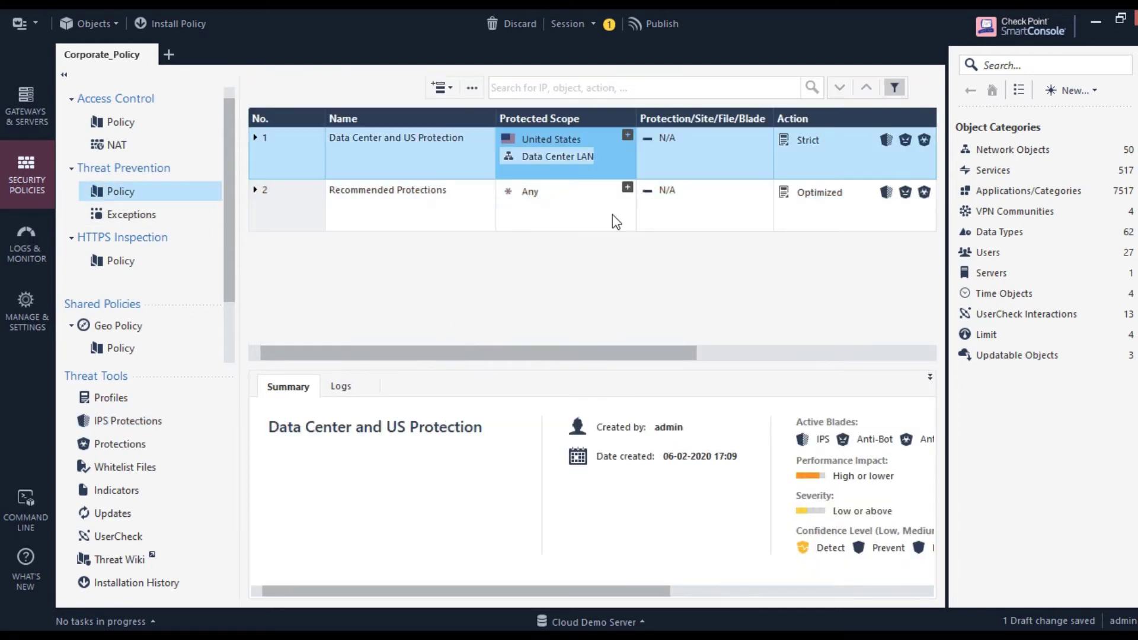
pyautogui.moveTo(539, 356); pyautogui.dragTo(481, 349)
pyautogui.moveTo(523, 350); pyautogui.dragTo(624, 354)
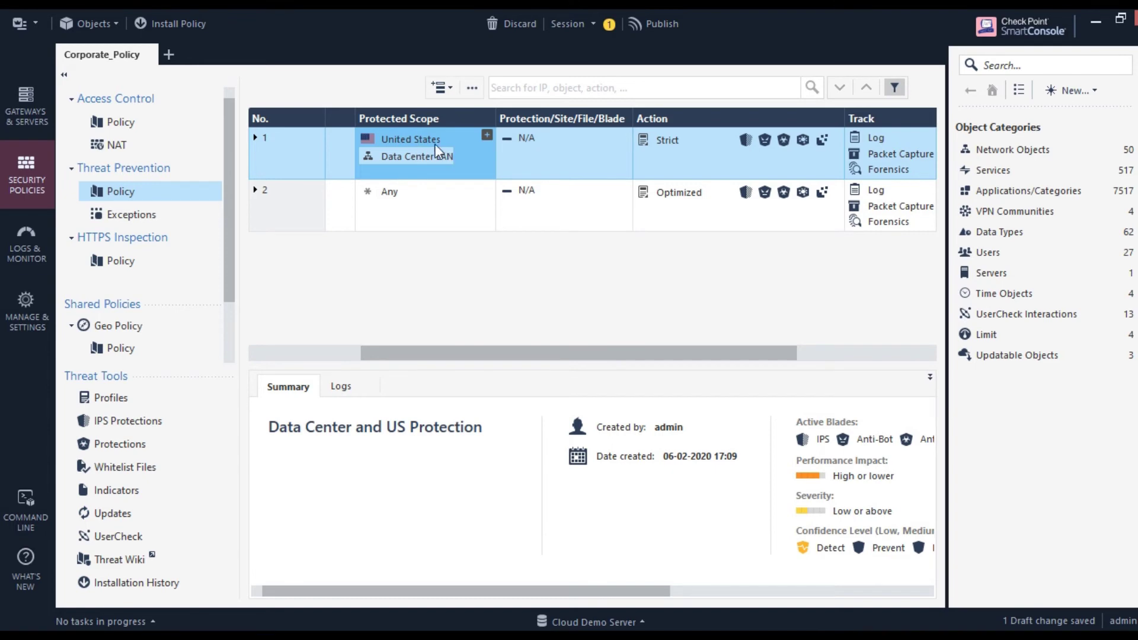
pyautogui.moveTo(411, 137)
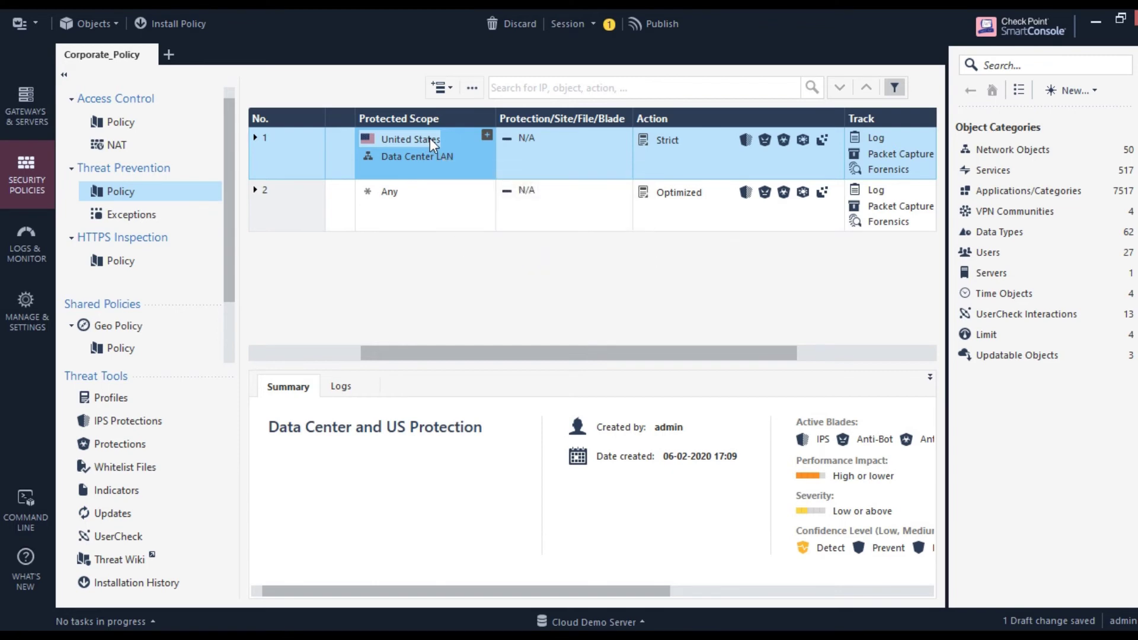
# Step: View the Strict profile from rule 1's Action and show its Anti-Bot UserCheck settings
pyautogui.click(695, 140)
pyautogui.click(836, 135)
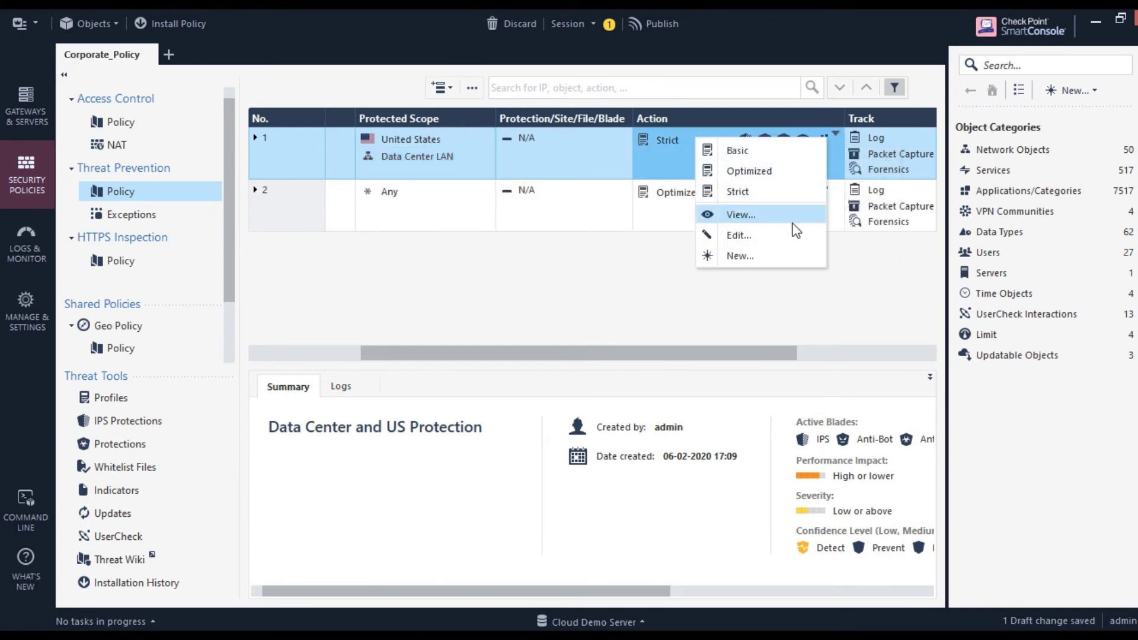
pyautogui.click(795, 217)
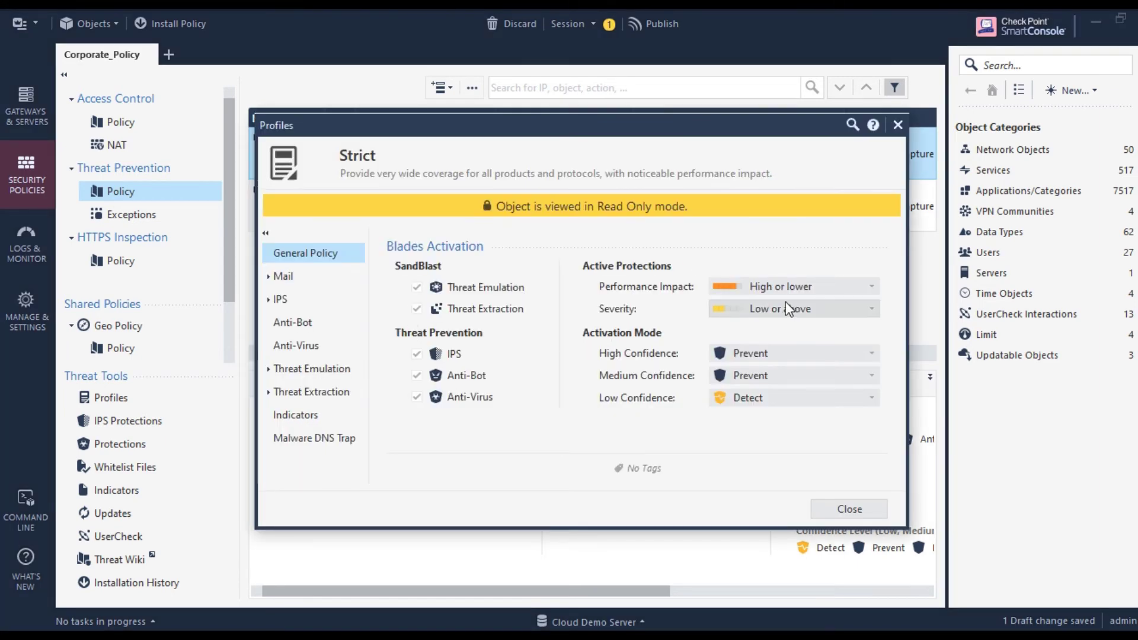
pyautogui.click(295, 323)
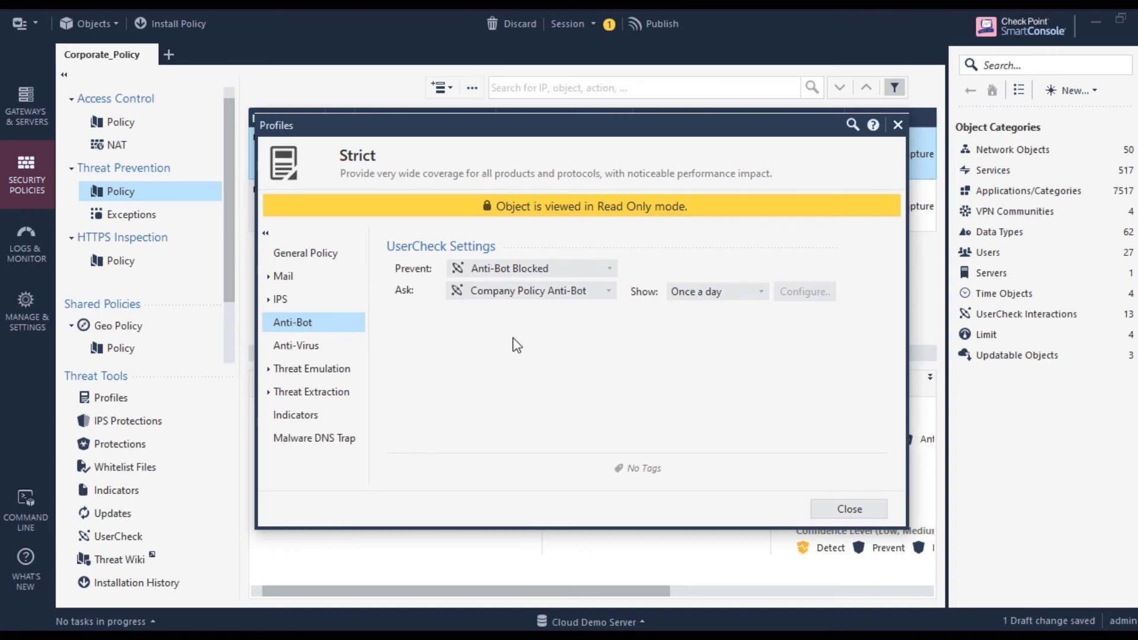
# Step: Show the Strict profile's Anti-Virus settings, moving the window up to see them all
pyautogui.click(297, 345)
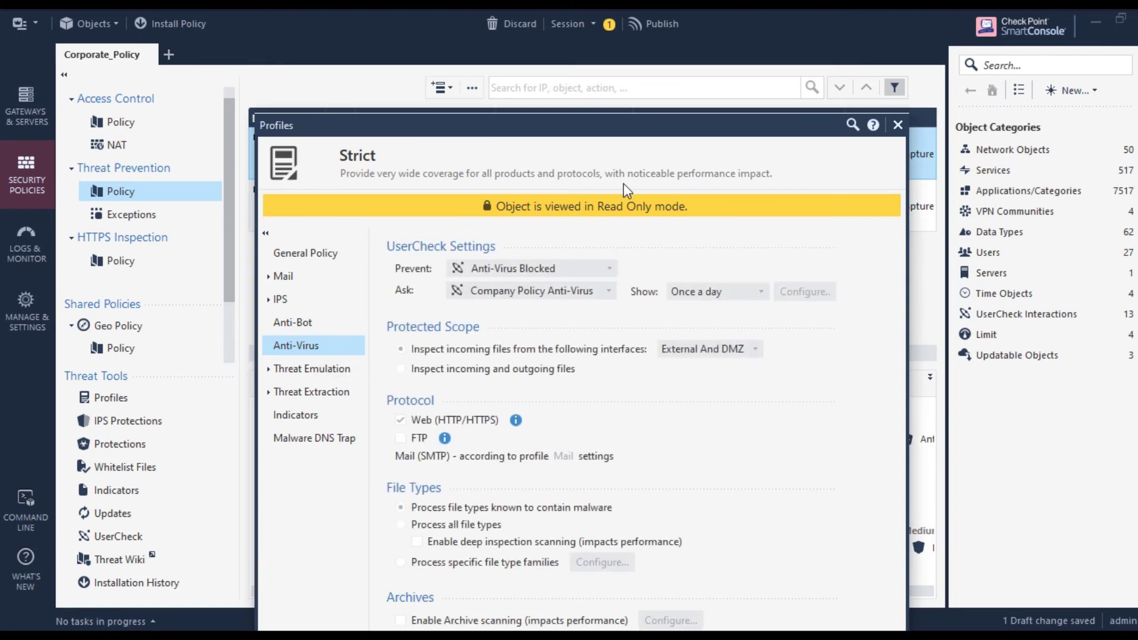
pyautogui.moveTo(609, 125); pyautogui.dragTo(603, 64)
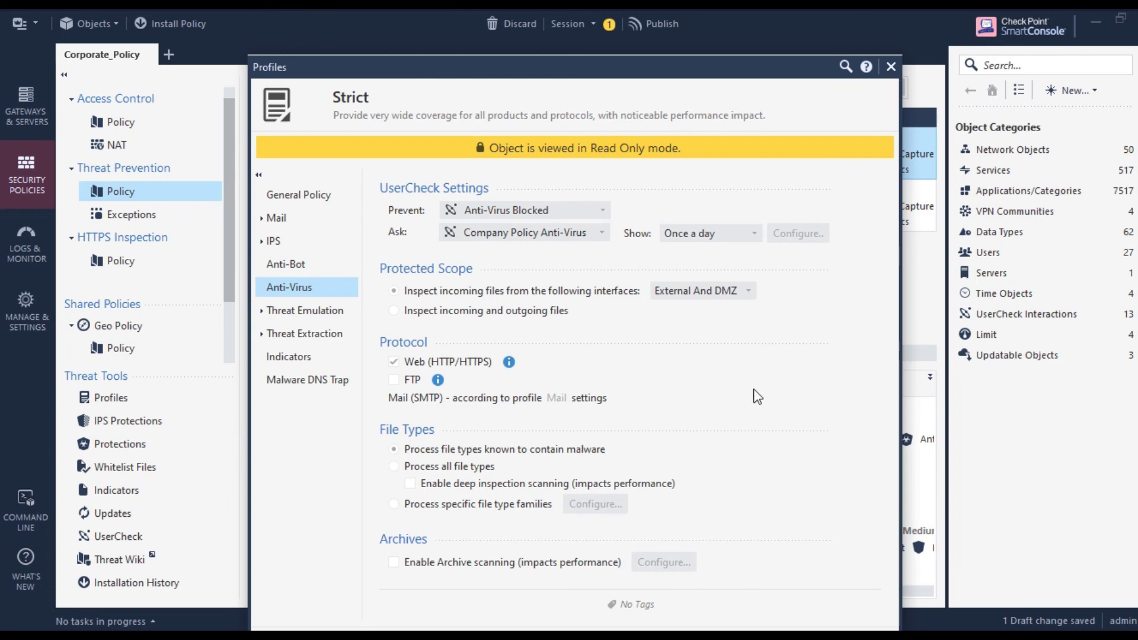
pyautogui.moveTo(590, 75); pyautogui.dragTo(590, 37)
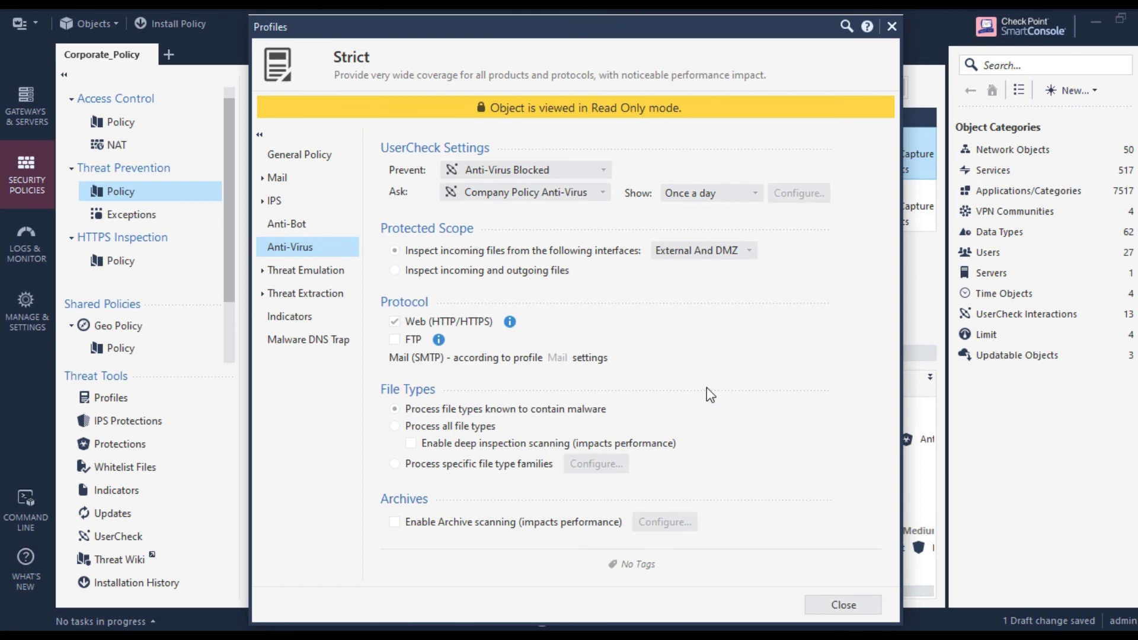
pyautogui.click(891, 26)
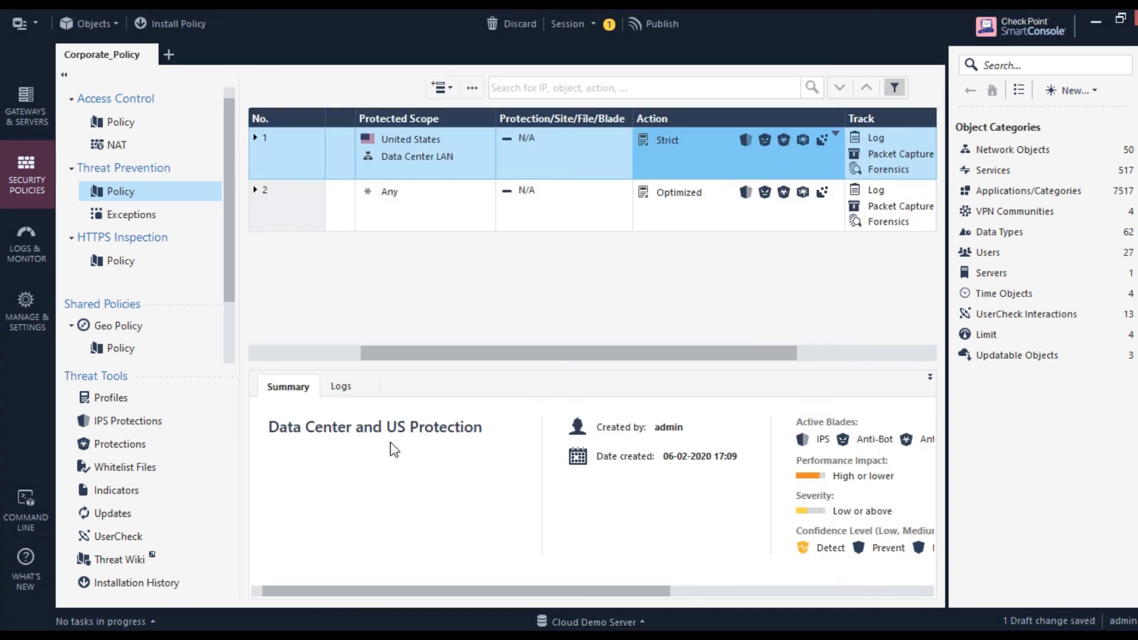